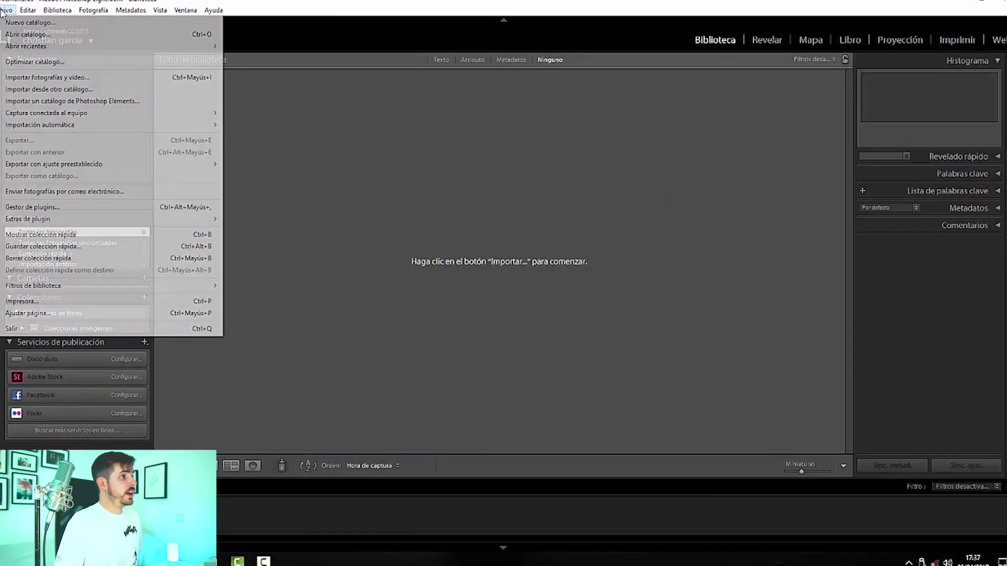
- Import the fotos folder's 90 photos and open IMG_1234 in the Revelar (Develop) module
key(ctrl+shift+i)
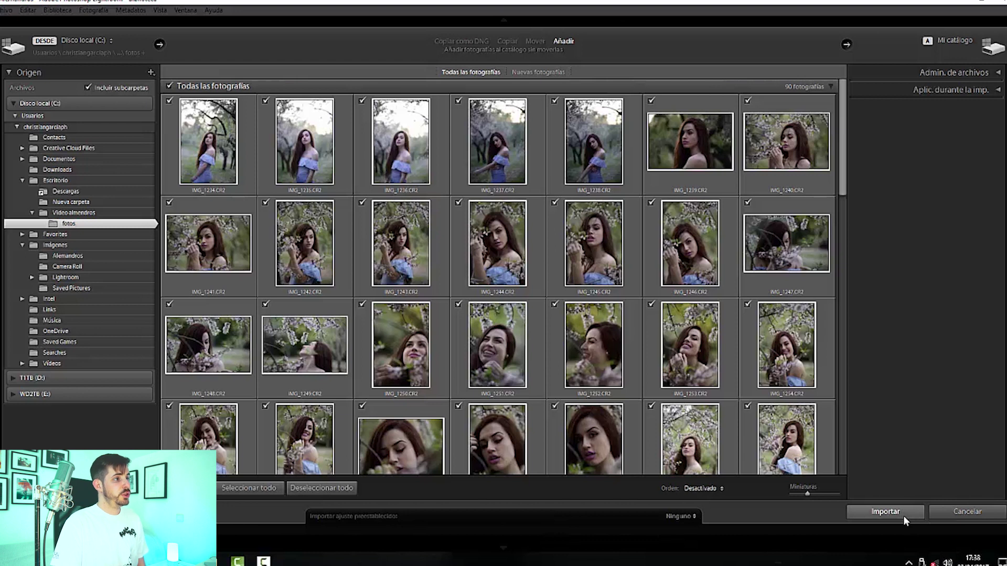
click(903, 515)
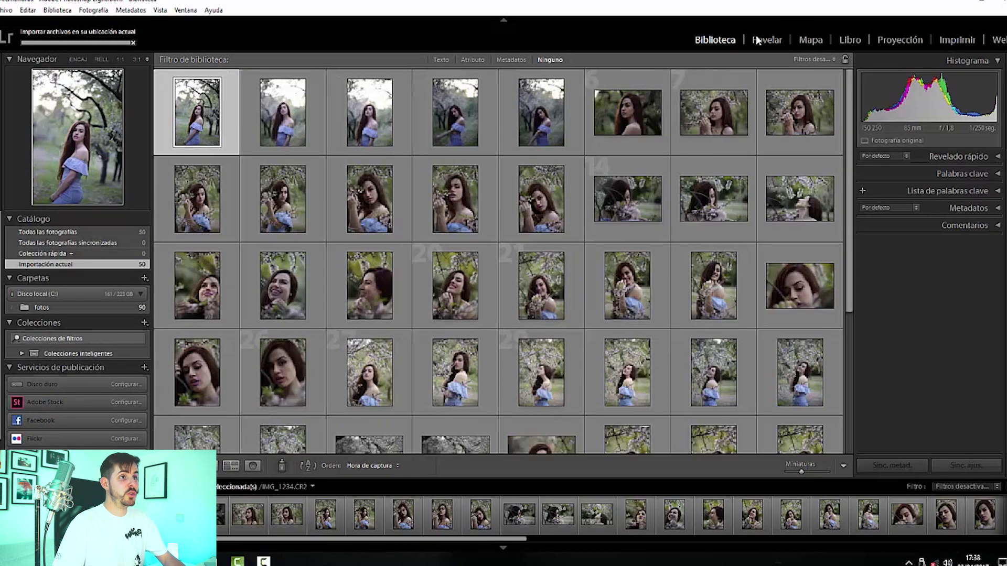
click(765, 39)
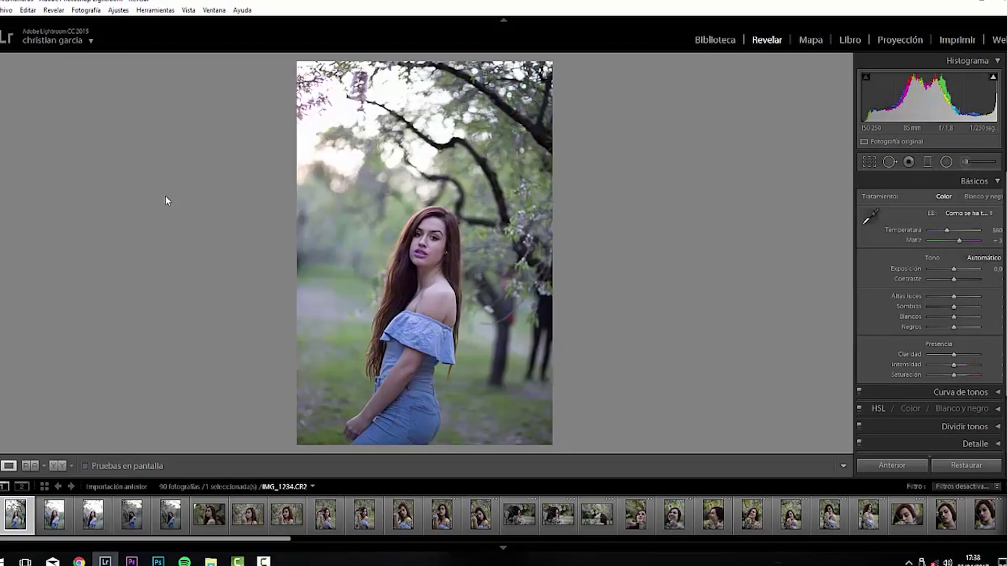
- Set the filmstrip Filtro to Clasificado and step through the rated photos
key(1)
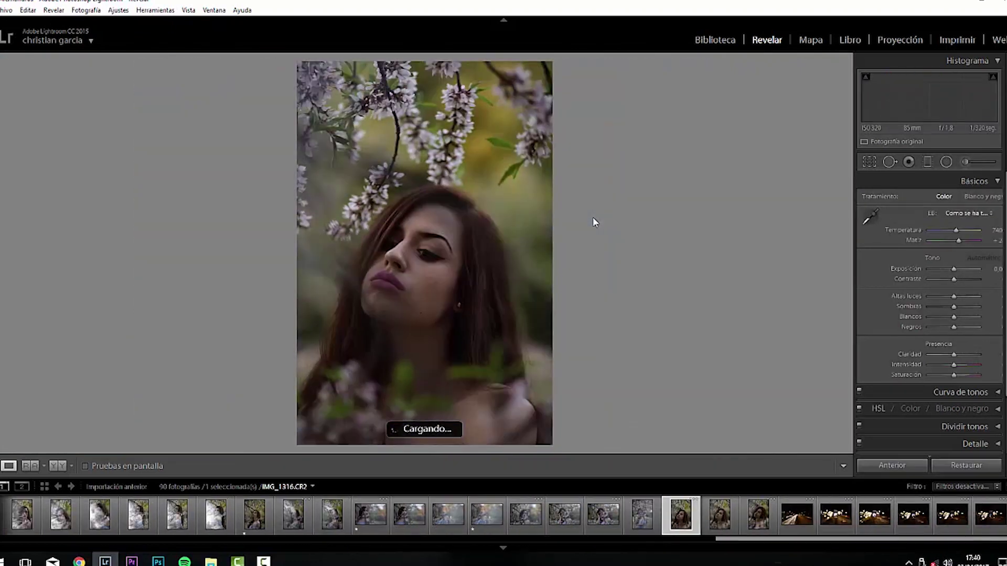
click(855, 340)
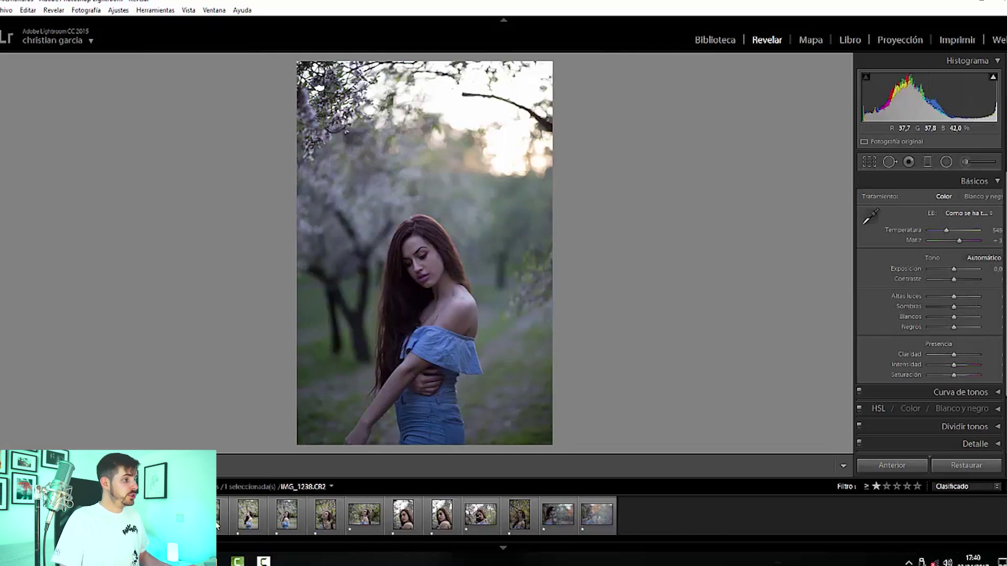
key(Right)
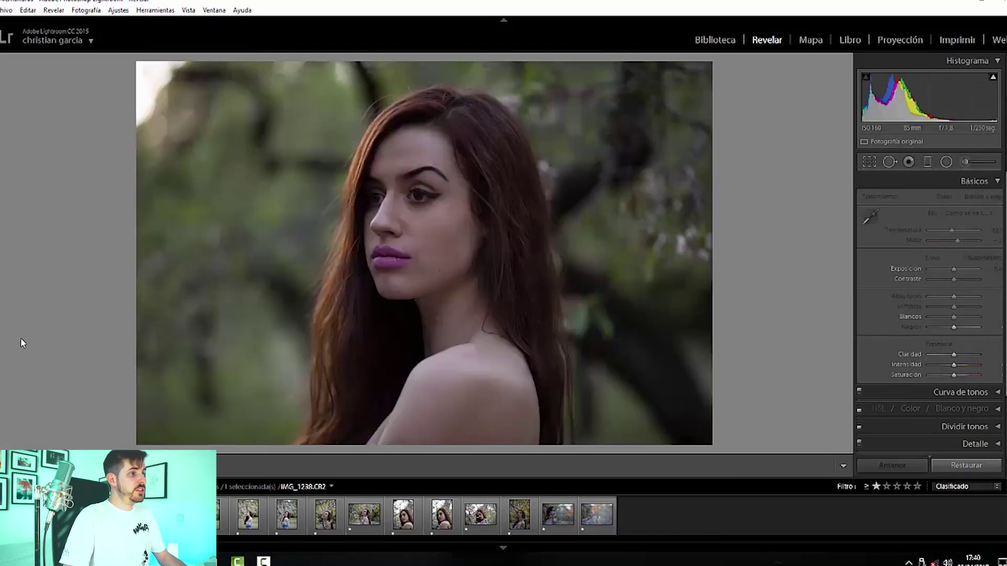
key(Right)
key(Right)
key(Right)
key(Right)
key(Right)
key(Right)
key(Right)
key(Right)
key(Right)
key(Right)
key(Right)
- Expand the Detail, Lens Correction, Split Toning and HSL panels on the right
click(974, 443)
click(949, 200)
scroll(968, 254, up, 3)
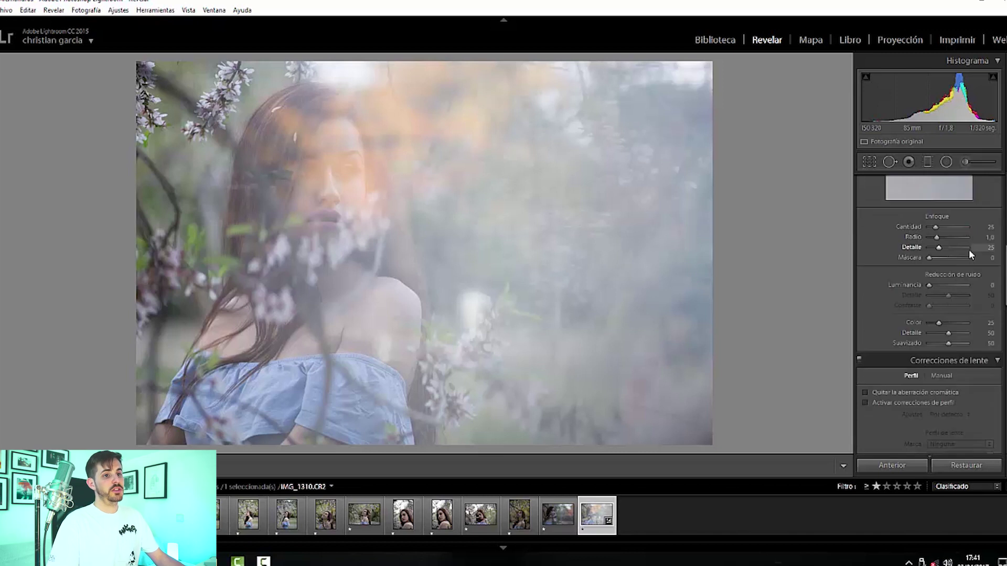
scroll(973, 260, up, 2)
scroll(980, 257, up, 5)
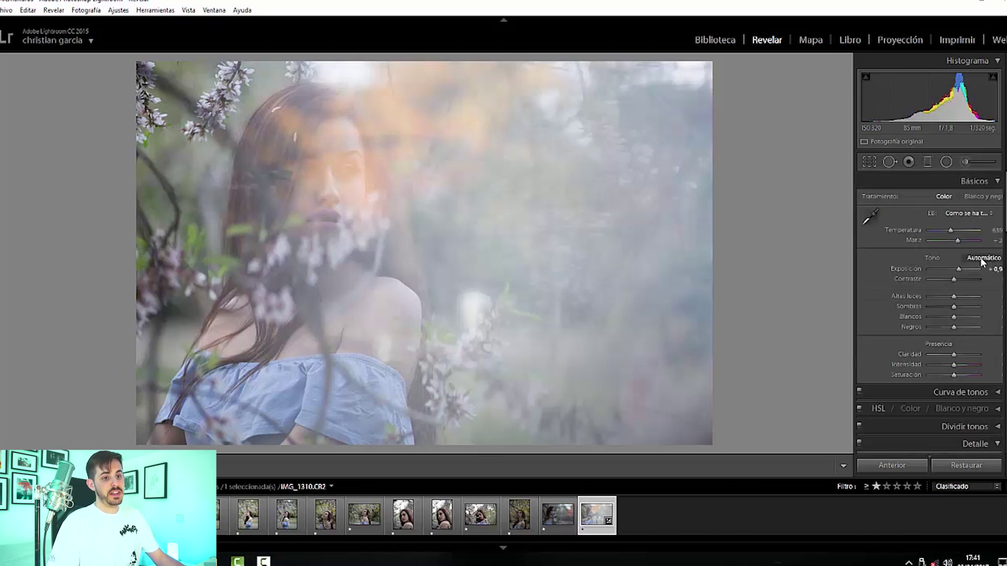
click(984, 428)
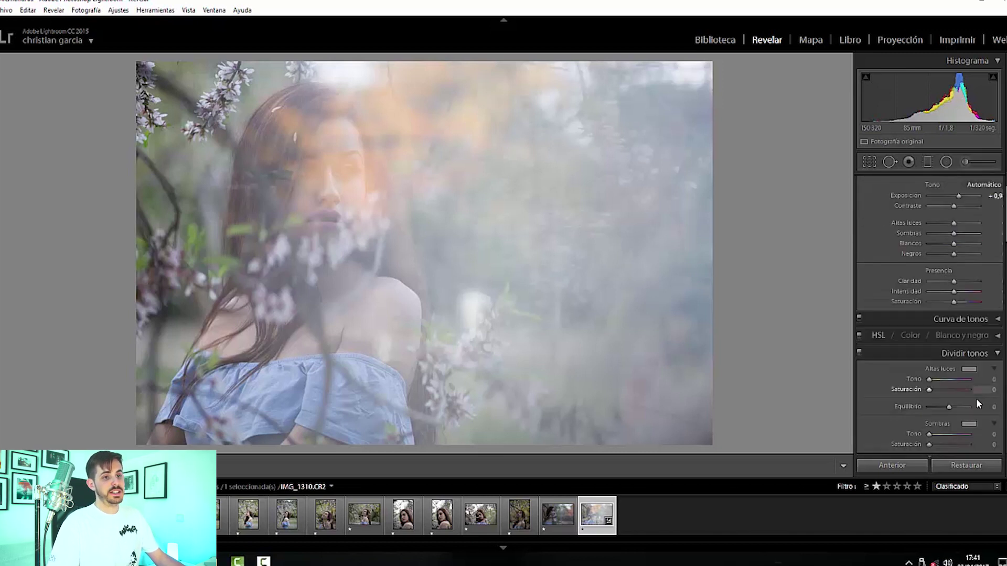
click(996, 337)
scroll(991, 315, down, 5)
scroll(988, 325, down, 5)
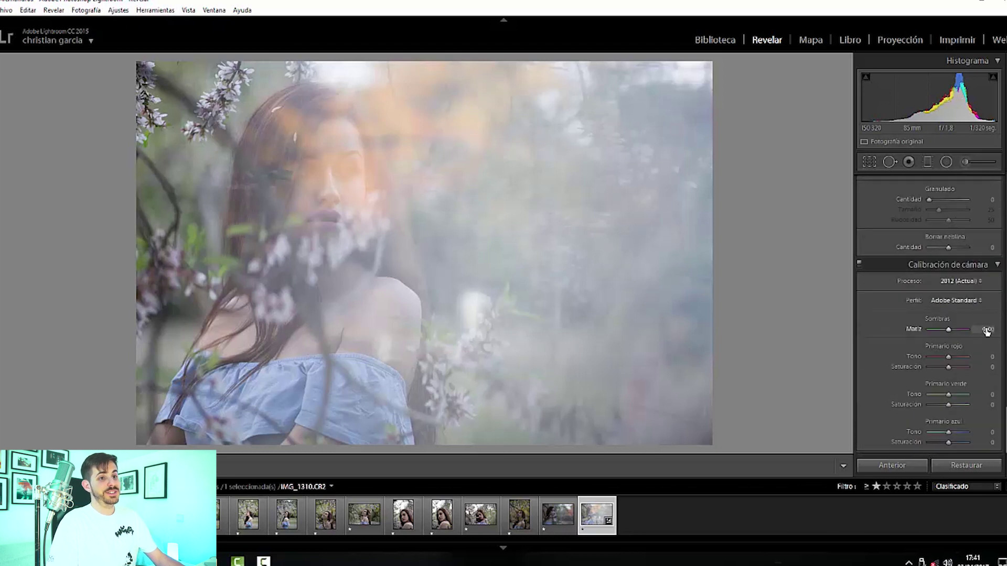
scroll(958, 249, up, 2)
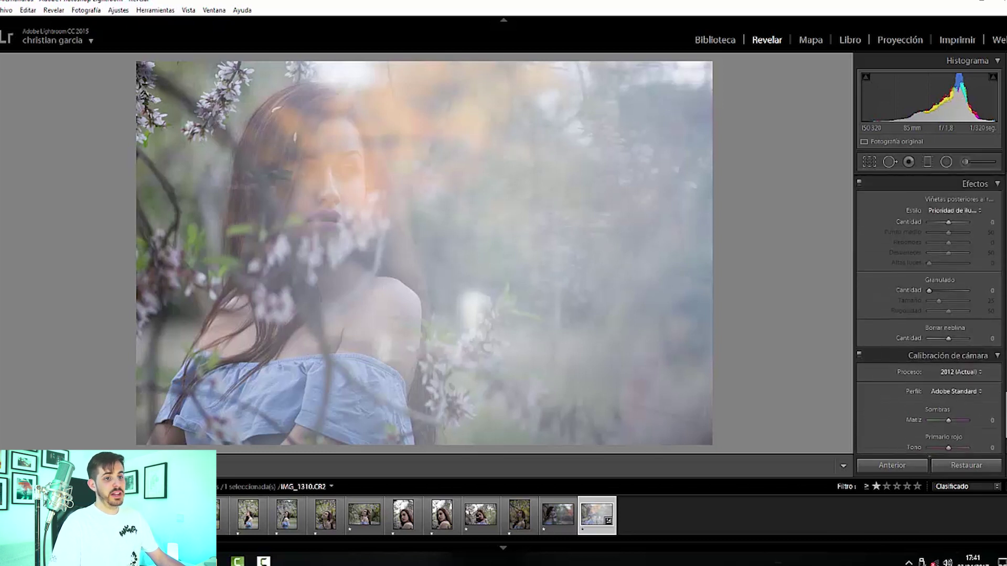
scroll(957, 250, up, 3)
- Set Borrar neblina (Dehaze) to +83 and zoom in to check facial detail
drag(961, 370, 962, 371)
click(310, 170)
scroll(958, 299, up, 5)
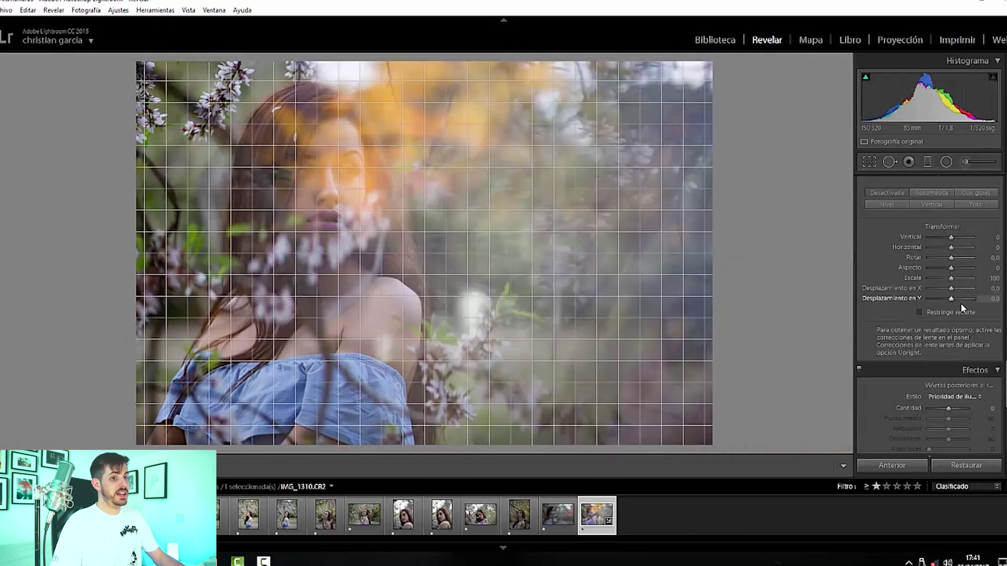
scroll(958, 270, up, 3)
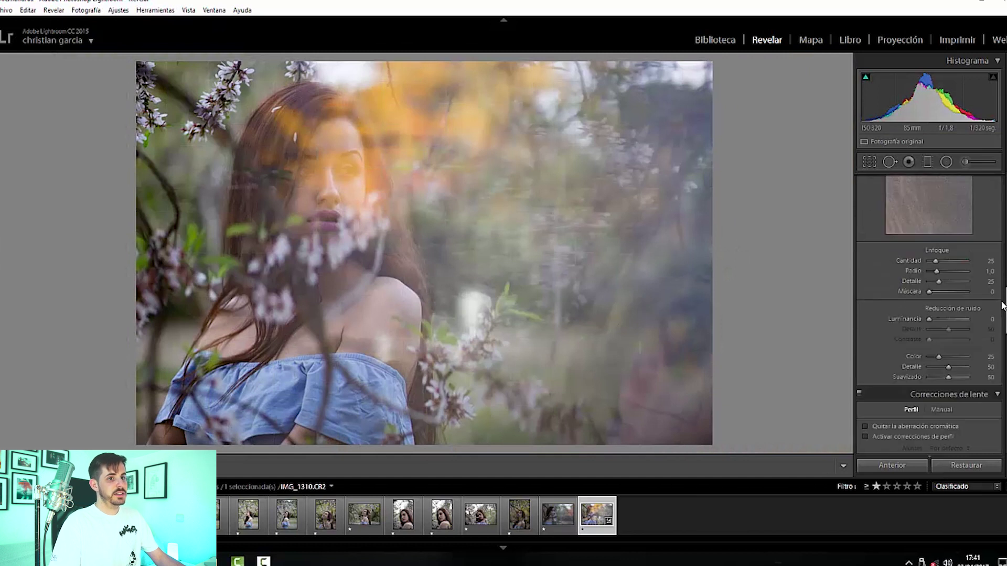
scroll(958, 270, up, 3)
scroll(959, 270, up, 2)
- Raise Exposición to +1.2 with extra contrast, then Restaurar and undo the reset
drag(958, 269, 962, 269)
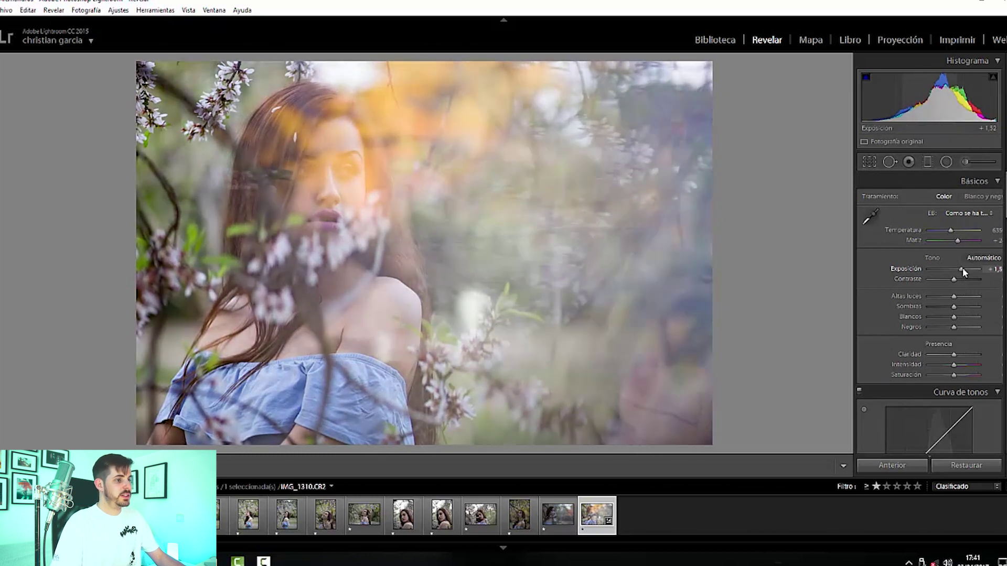
drag(962, 269, 965, 280)
click(967, 465)
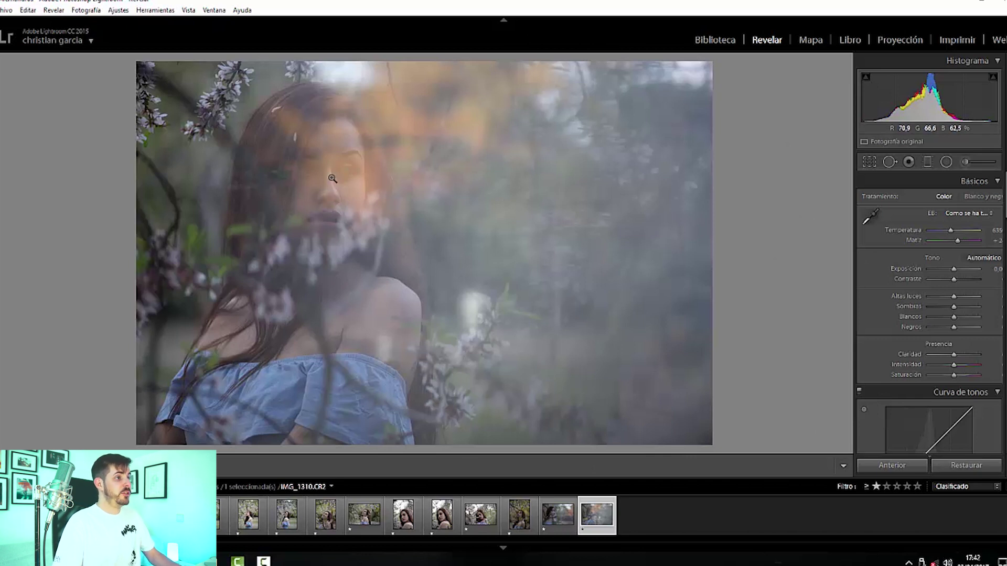
key(ctrl+z)
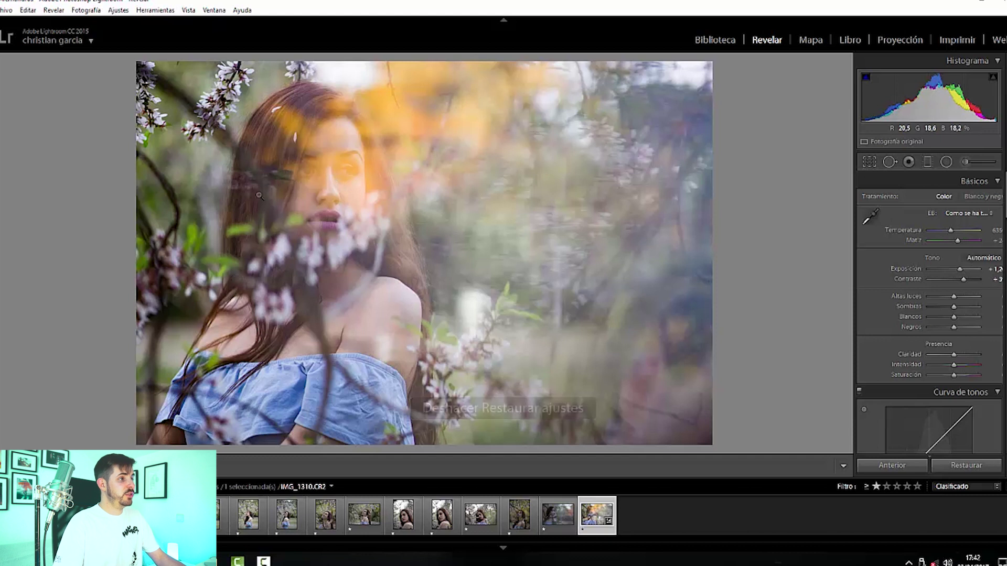
- Zoom 1:1 on the face and back, then push the Sombras slider far right
click(305, 157)
click(666, 255)
mouse_move(953, 306)
mouse_down()
mouse_move(981, 307)
mouse_move(947, 296)
mouse_move(942, 317)
mouse_move(970, 327)
mouse_move(949, 317)
mouse_up()
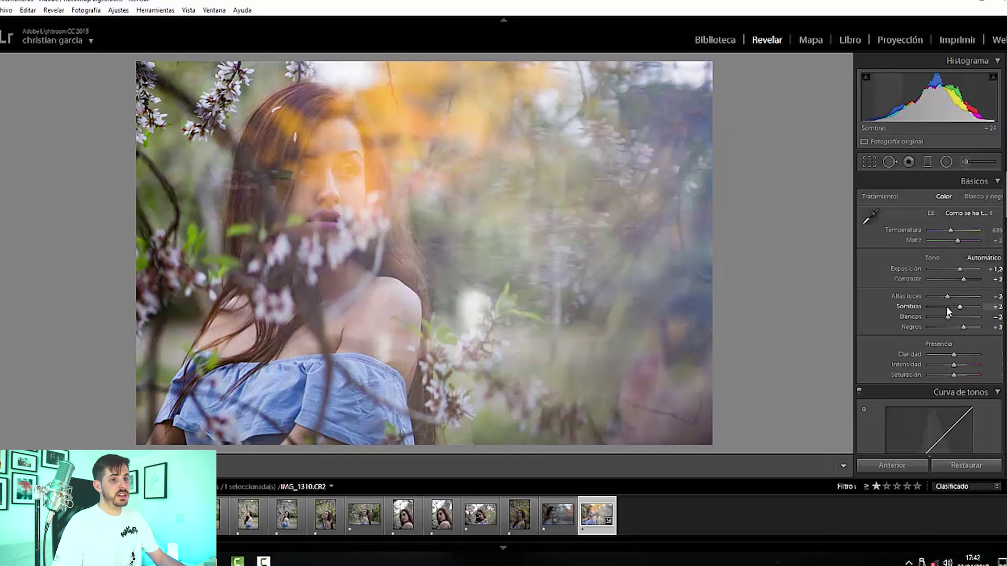
scroll(948, 315, down, 3)
scroll(948, 316, down, 1)
- Add three points to the point tone curve, lift the black point and drop the white point to about 93%
scroll(948, 315, down, 3)
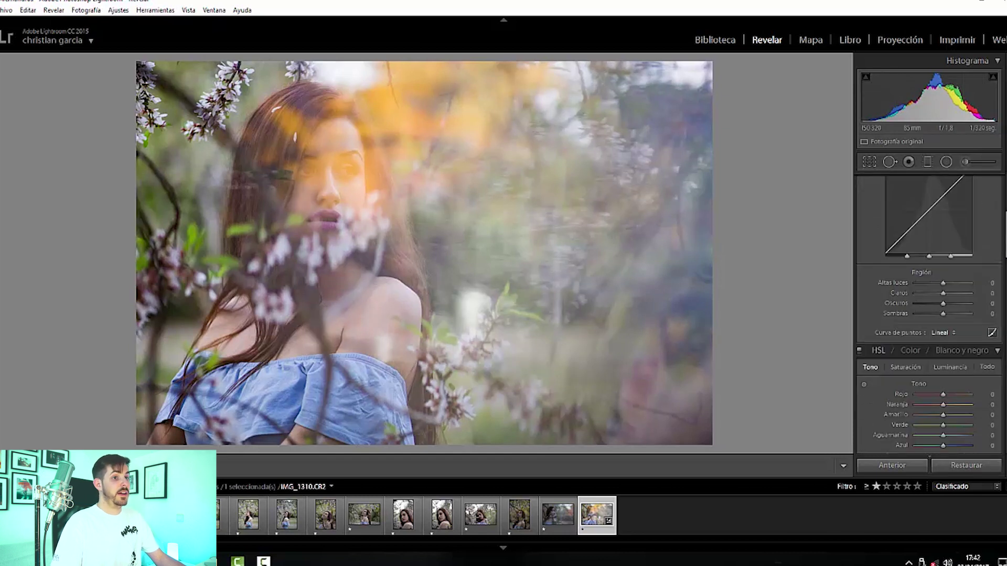
scroll(1005, 241, up, 1)
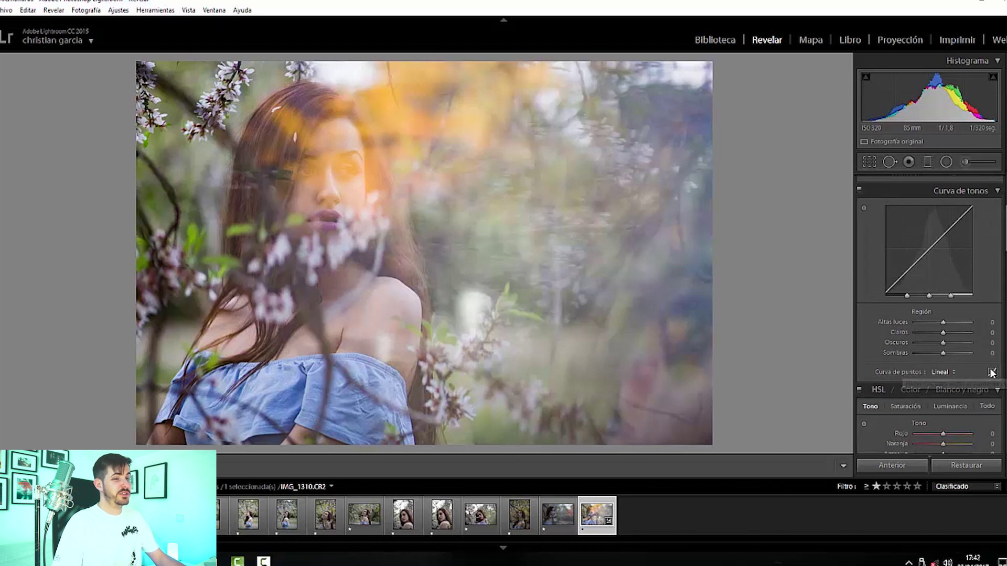
click(992, 372)
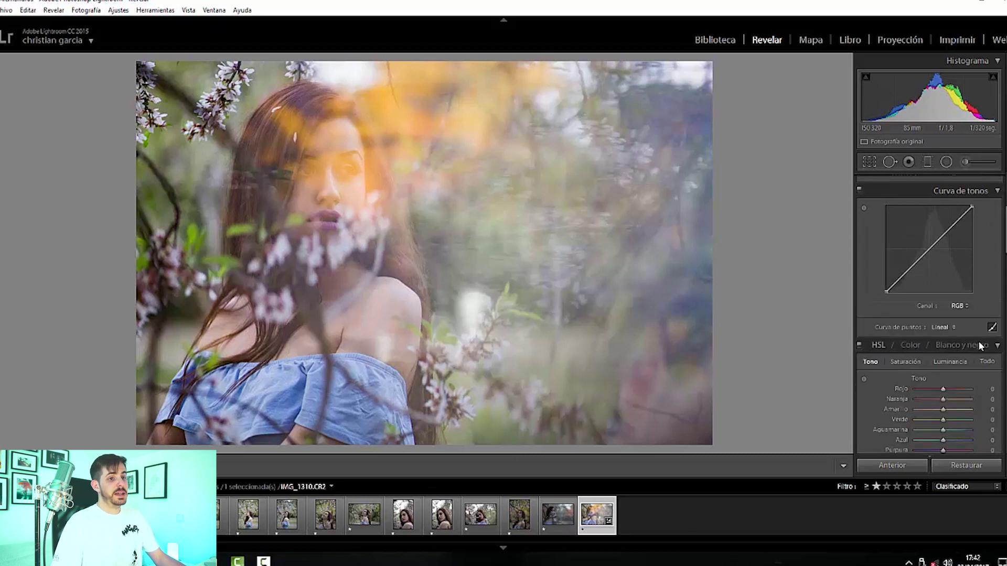
click(927, 251)
click(951, 227)
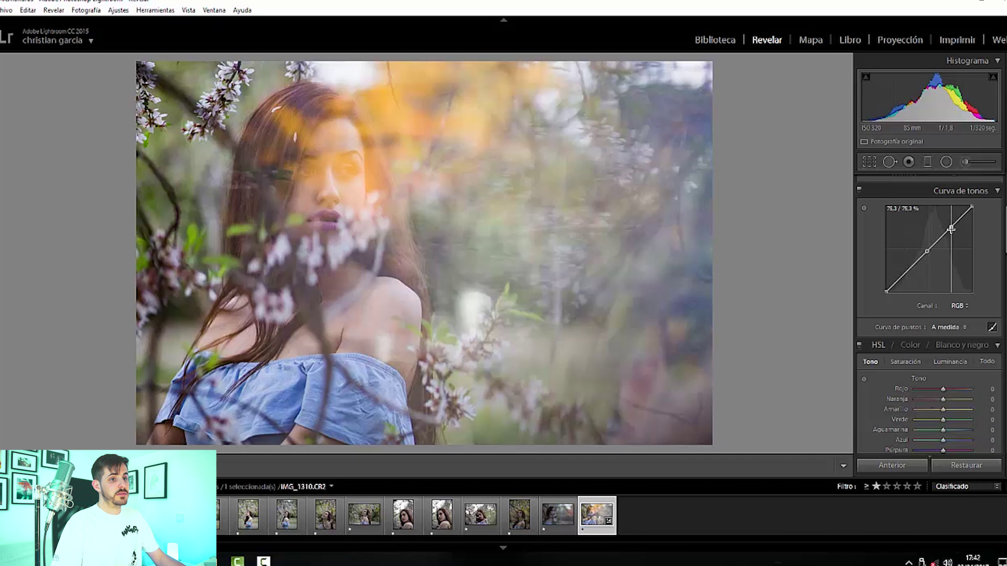
click(907, 271)
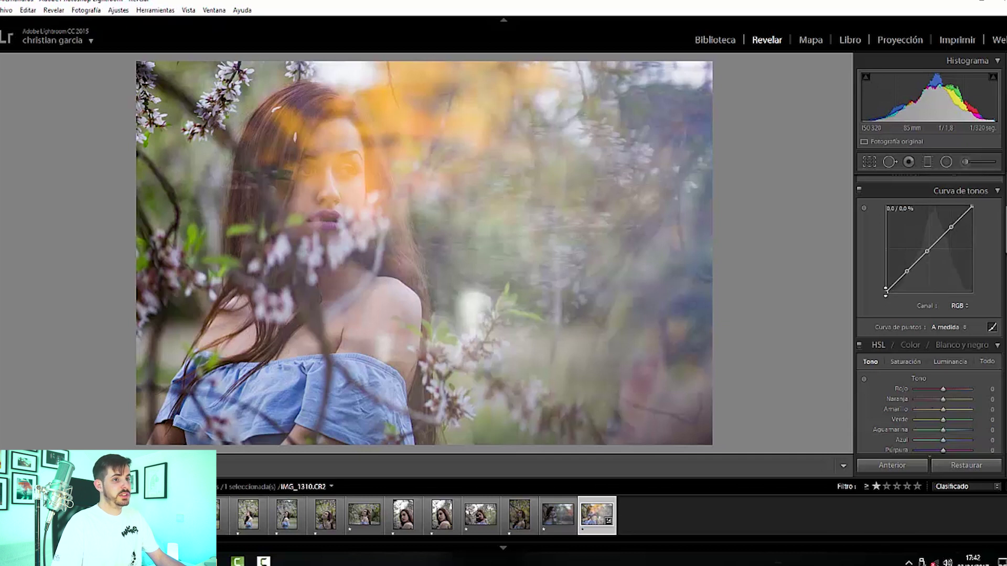
drag(886, 290, 887, 278)
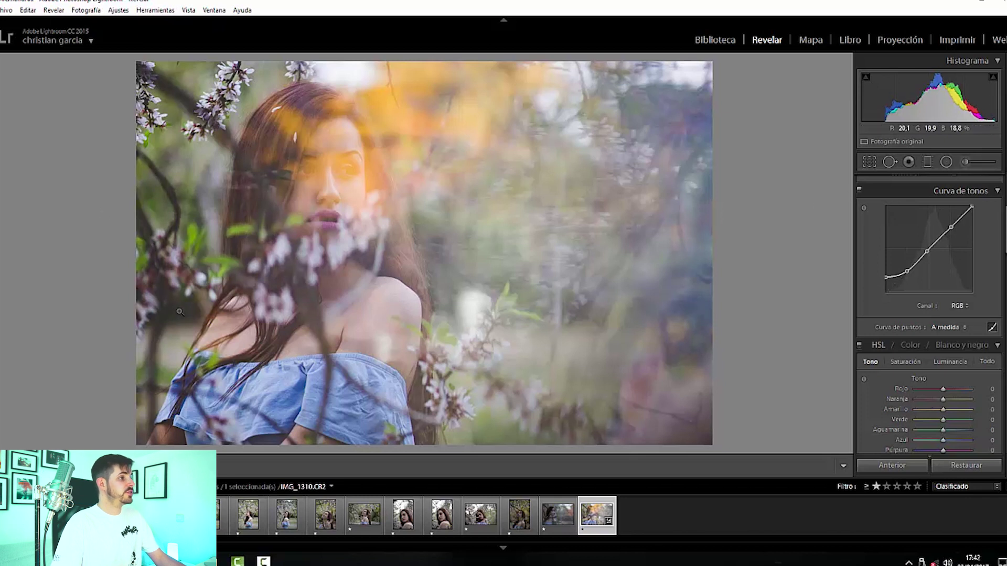
drag(972, 208, 972, 213)
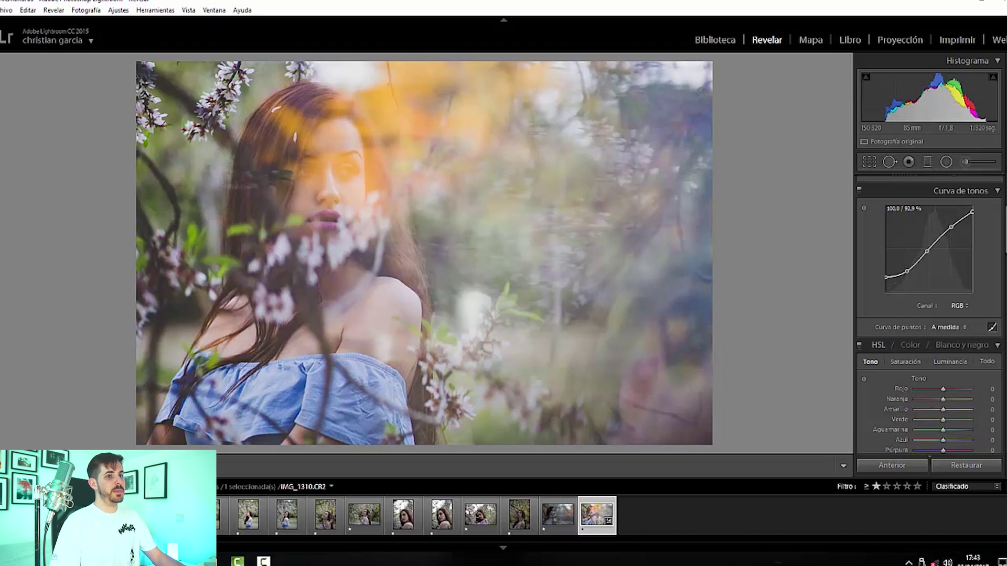
- Add three points on the Red curve channel, pulling the lower point down and raising the upper one
click(960, 306)
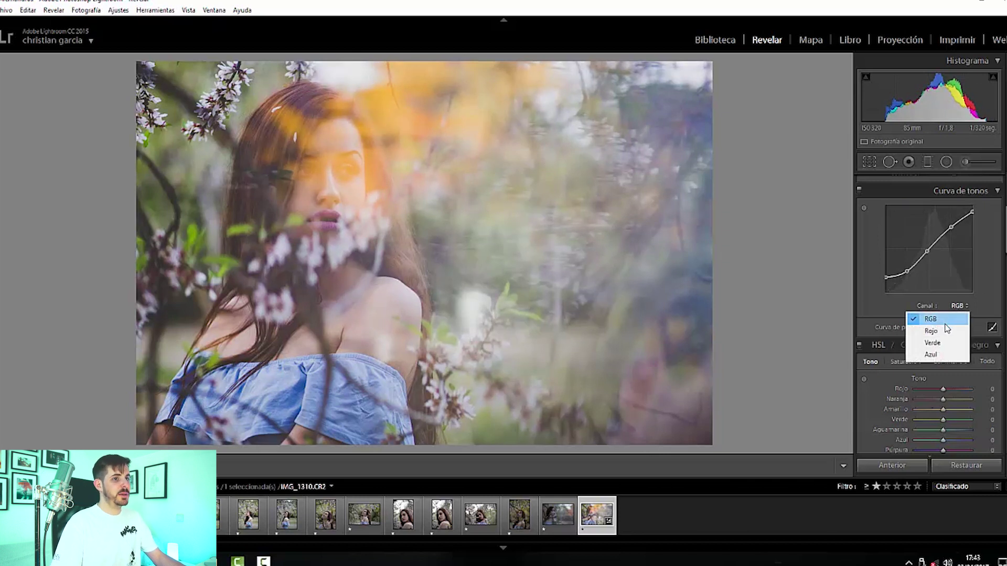
click(947, 328)
click(907, 270)
click(931, 247)
click(951, 228)
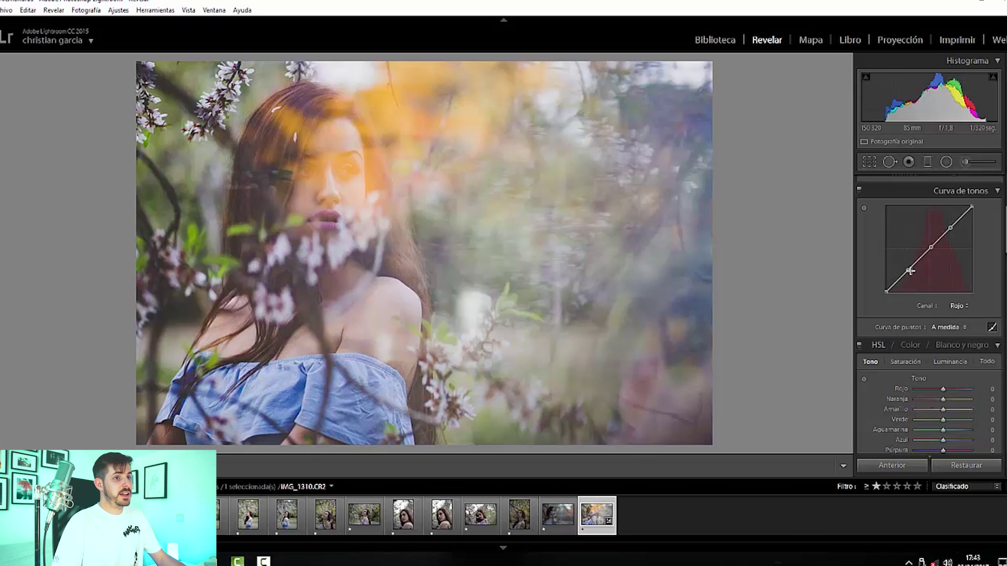
drag(907, 271, 908, 274)
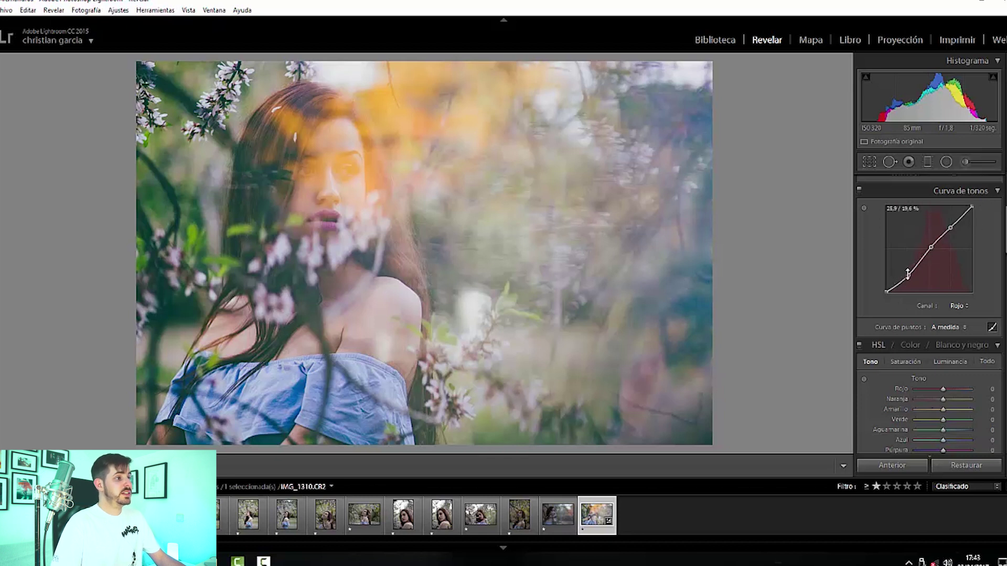
drag(908, 273, 907, 273)
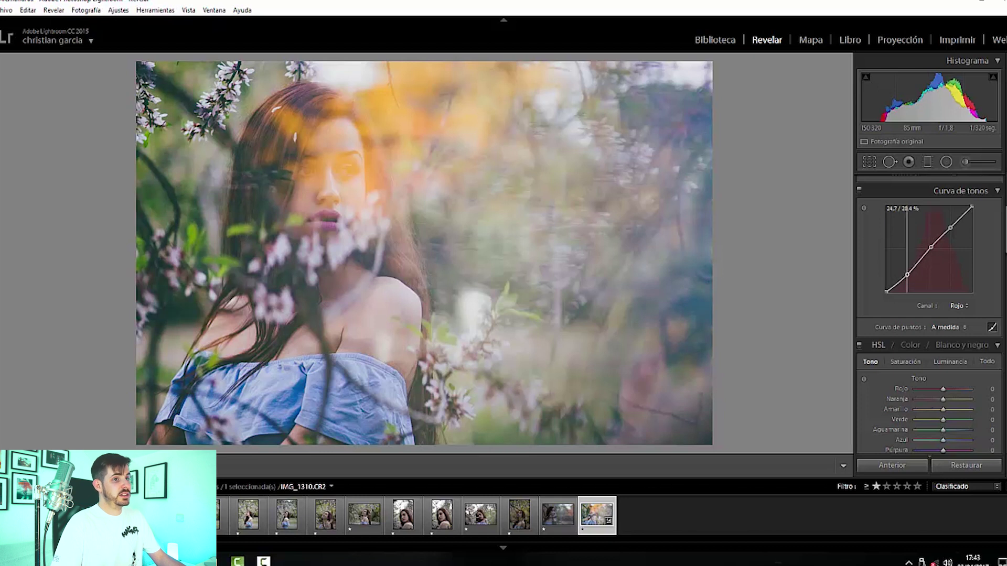
drag(951, 251, 949, 247)
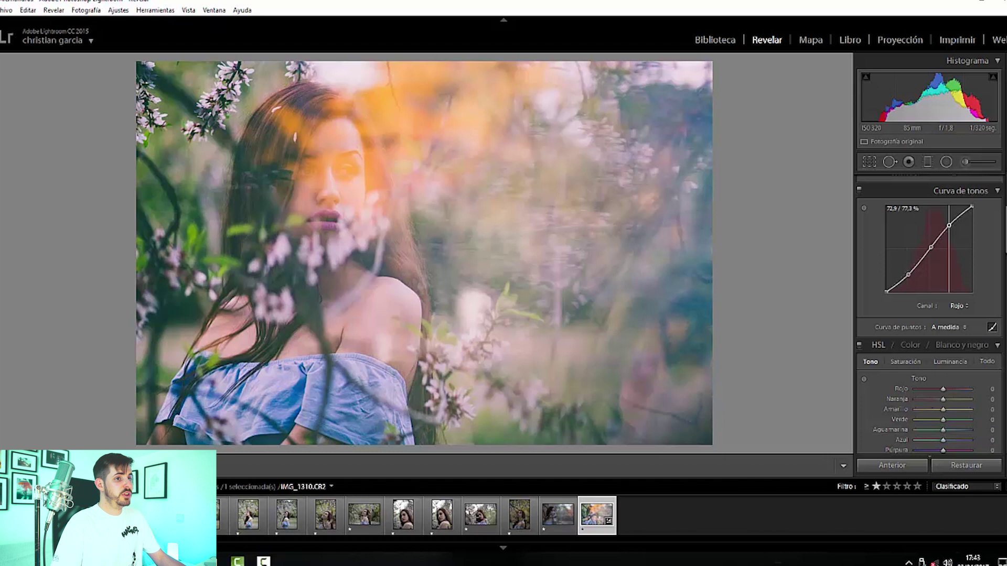
click(951, 305)
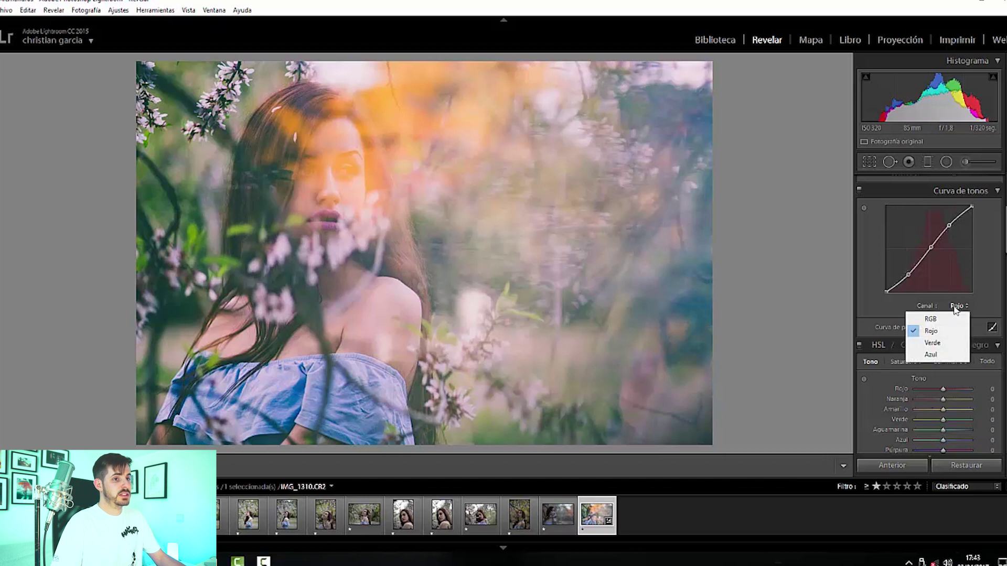
- Shape the Green channel curve by raising its upper point and adjusting the lower point
click(936, 341)
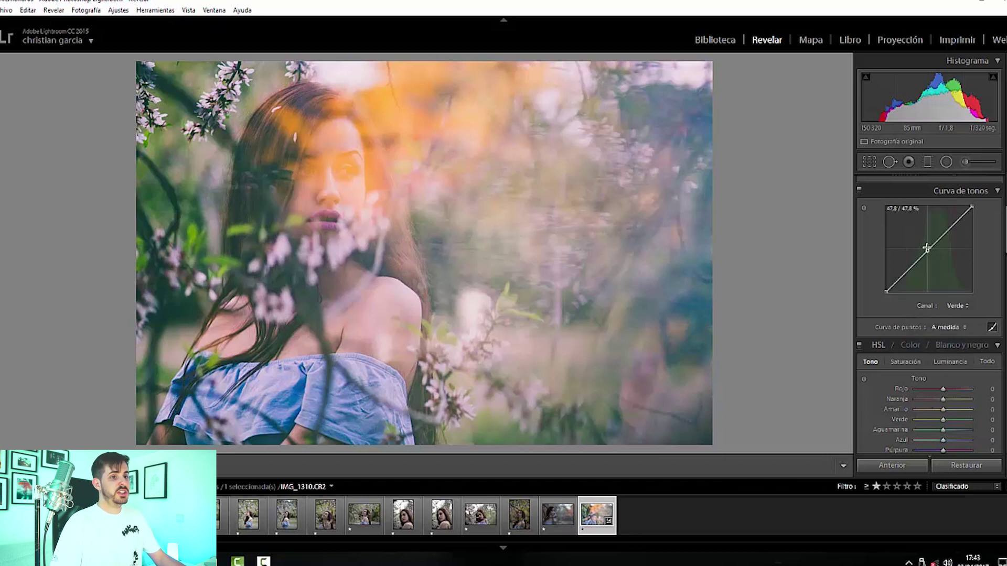
click(904, 272)
drag(949, 230, 949, 226)
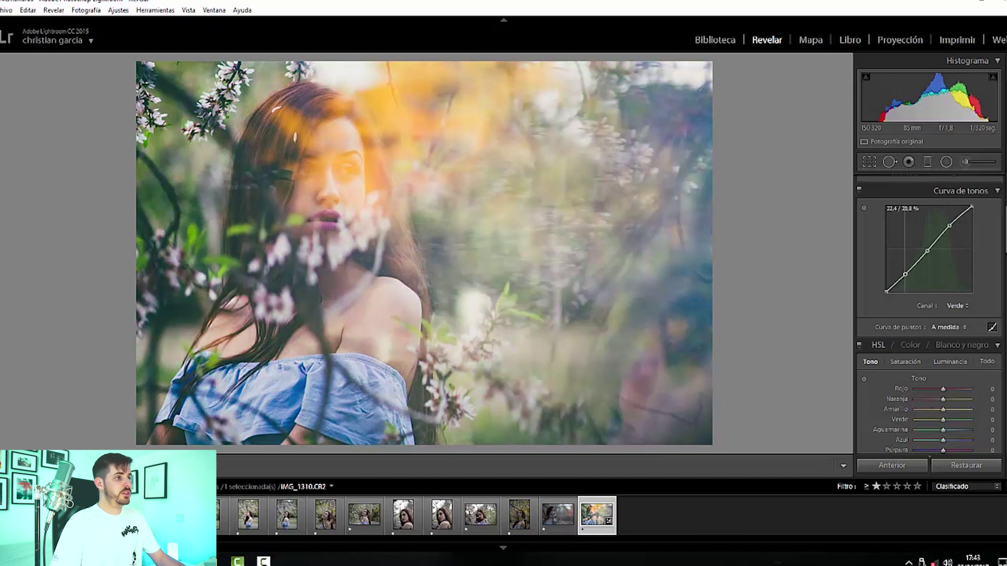
mouse_move(905, 273)
mouse_down()
mouse_move(898, 258)
mouse_move(903, 285)
mouse_move(913, 277)
mouse_up()
drag(917, 269, 913, 269)
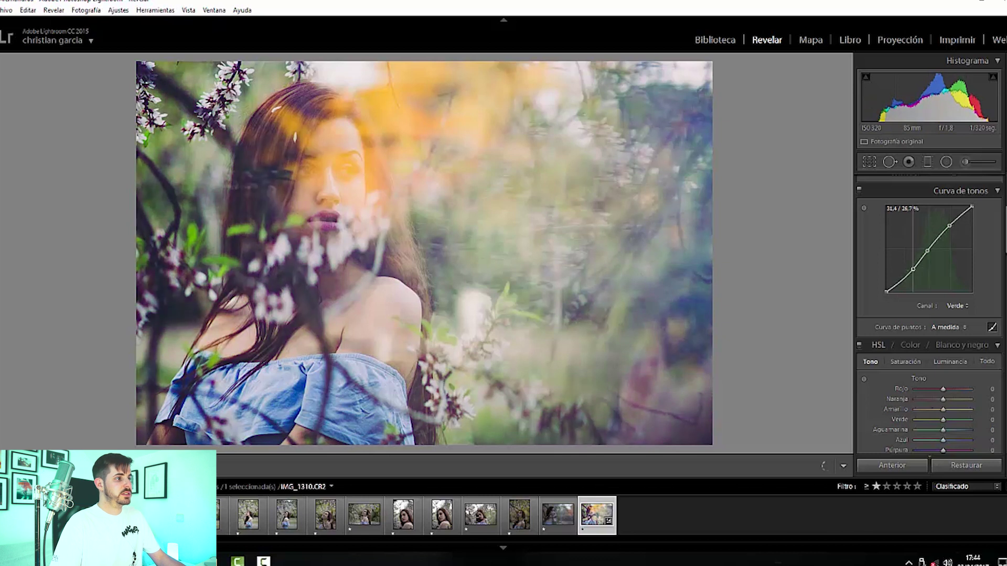
- Raise the upper and lower points on the Blue channel curve
click(955, 307)
click(957, 317)
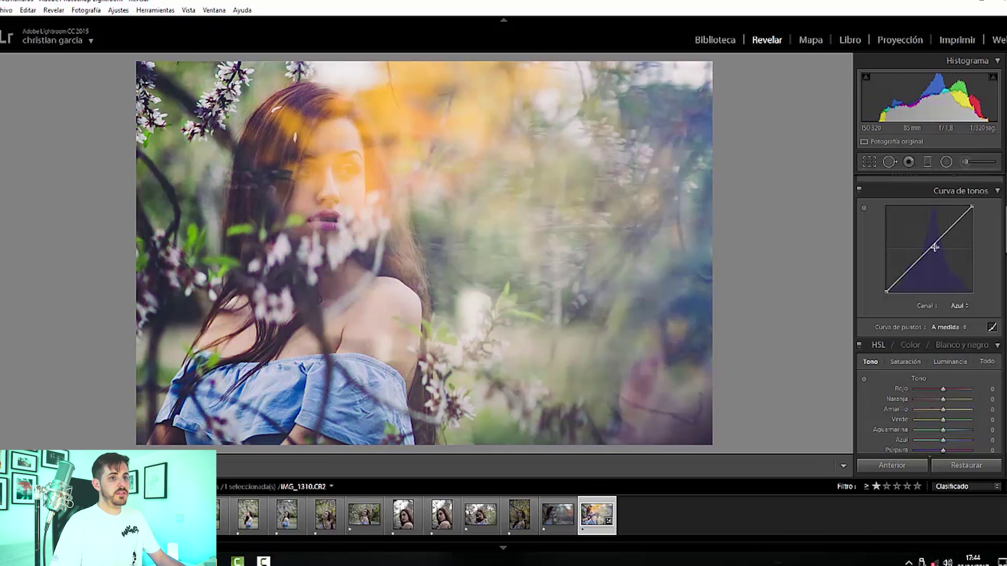
drag(948, 230, 947, 227)
drag(907, 270, 908, 267)
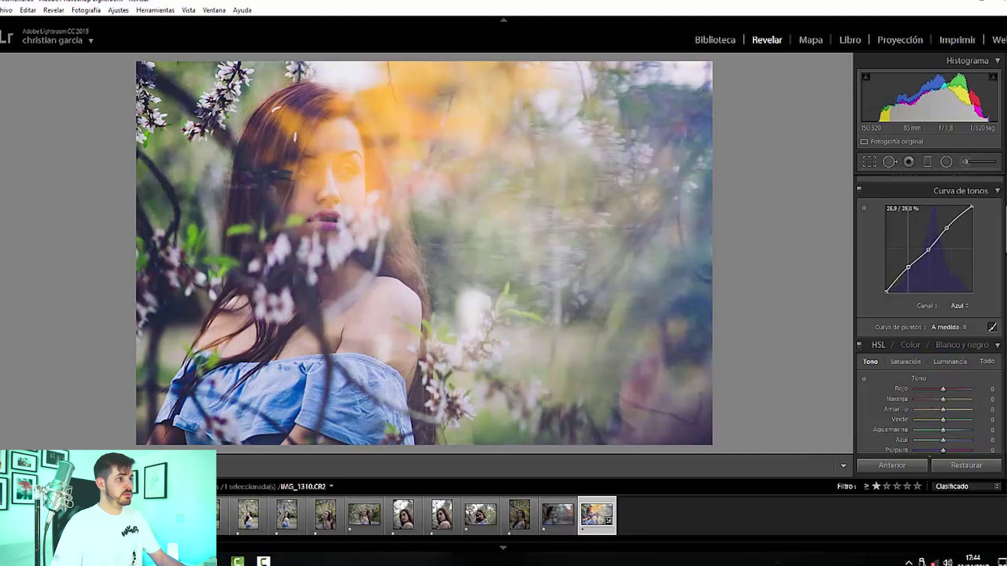
scroll(928, 262, down, 3)
scroll(928, 262, down, 3)
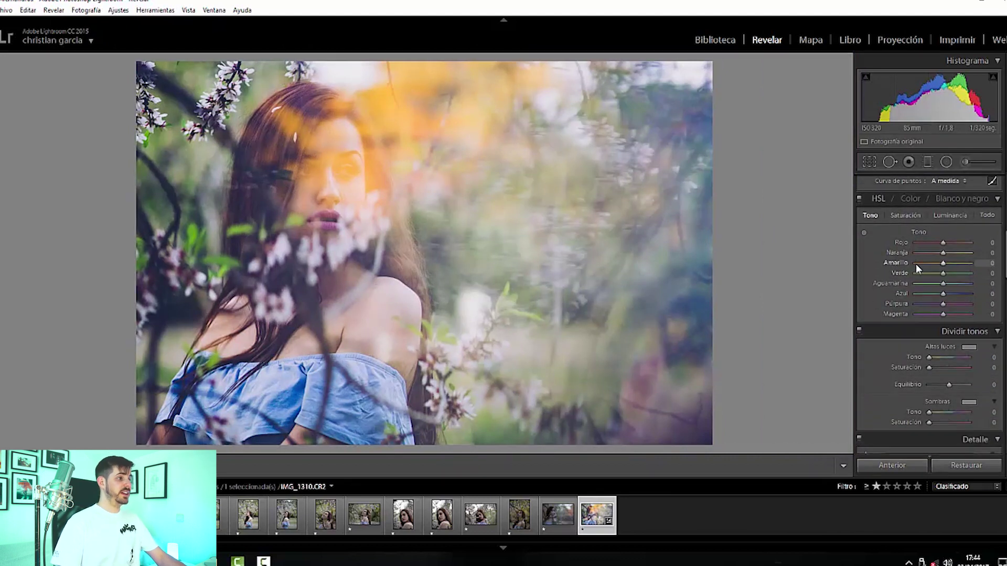
- In HSL Hue, set Green to -100, Blue to -76 and nudge Magenta to +8
click(201, 227)
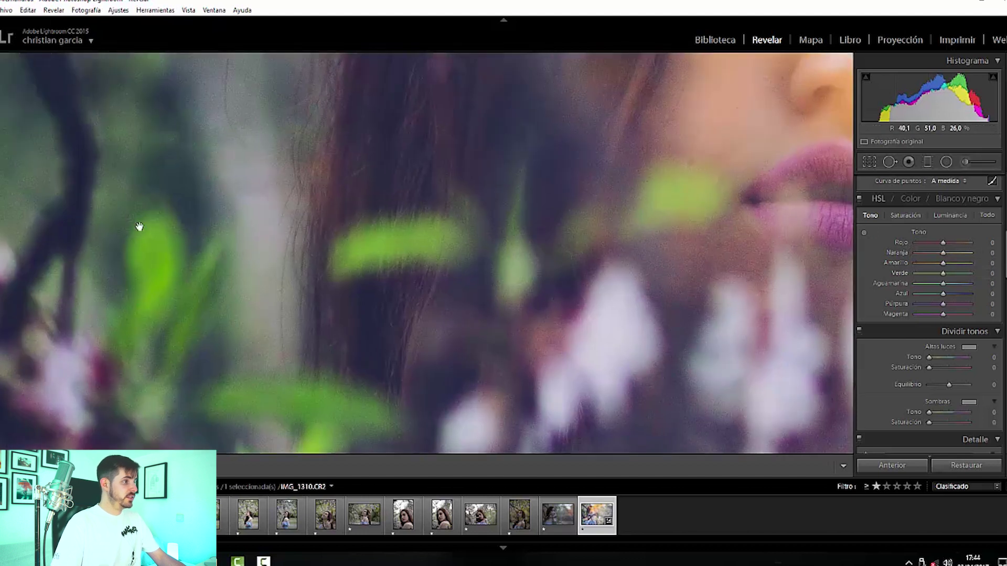
click(160, 300)
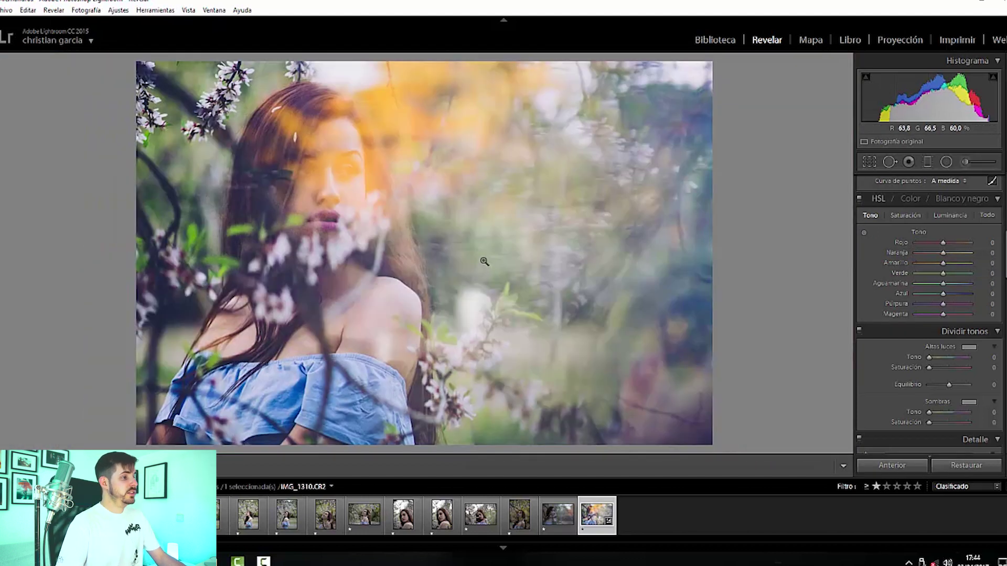
drag(887, 278, 811, 280)
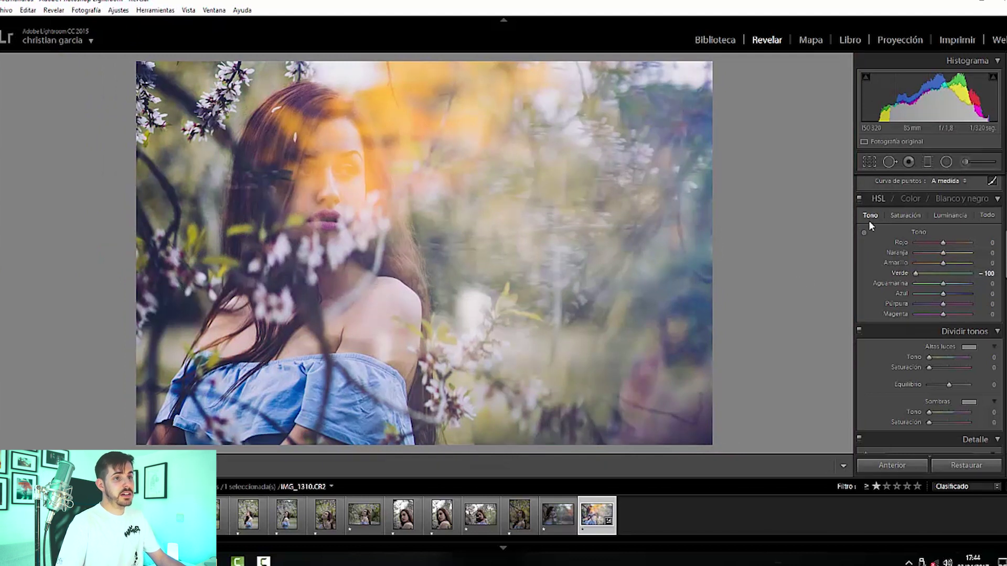
mouse_move(942, 274)
mouse_down()
mouse_move(989, 276)
mouse_move(915, 273)
mouse_move(951, 283)
mouse_move(911, 263)
mouse_move(941, 262)
mouse_move(932, 266)
mouse_move(941, 253)
mouse_up()
drag(943, 304, 884, 296)
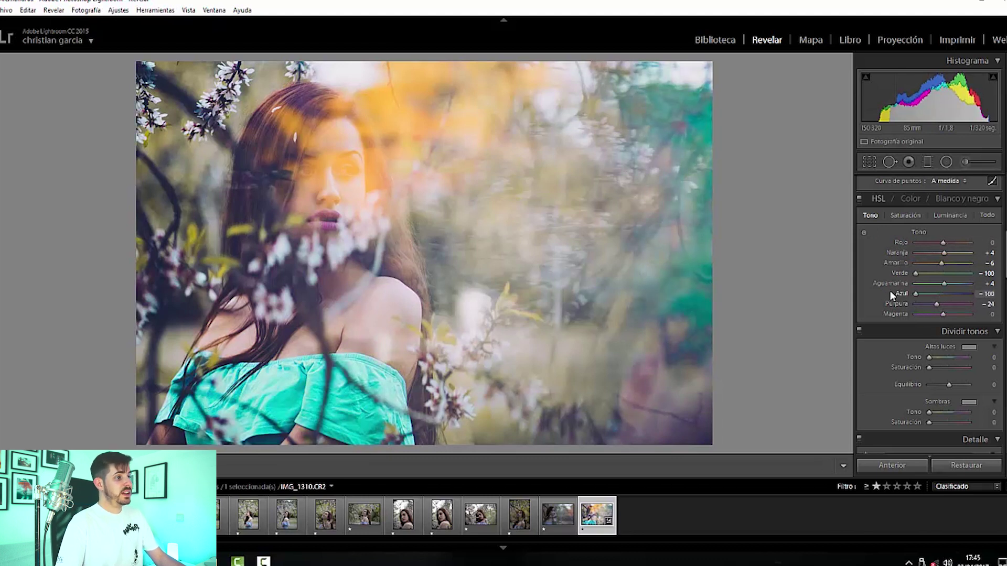
mouse_move(907, 291)
mouse_down()
mouse_move(922, 295)
mouse_move(892, 296)
mouse_move(921, 295)
mouse_move(937, 268)
mouse_up()
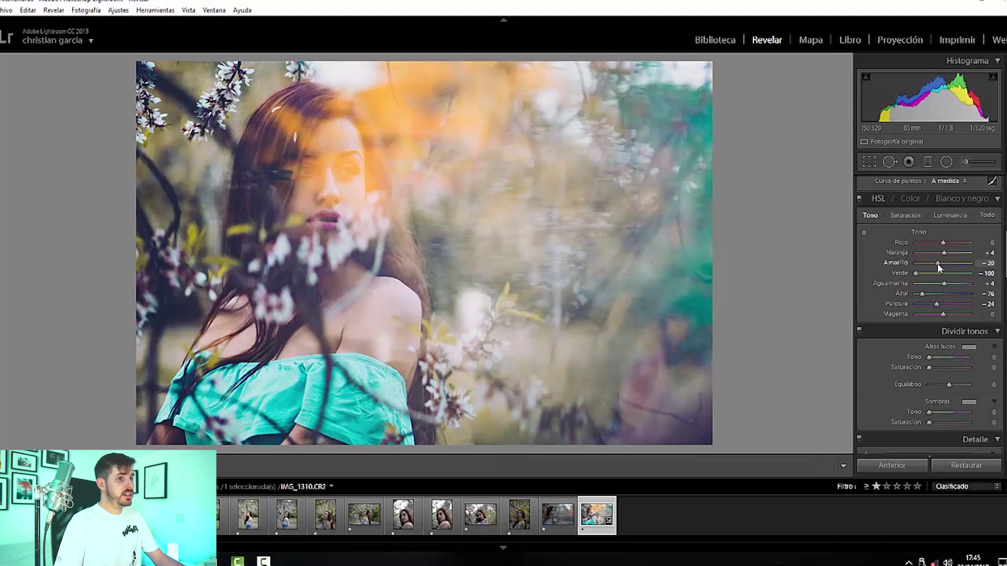
drag(928, 314, 948, 317)
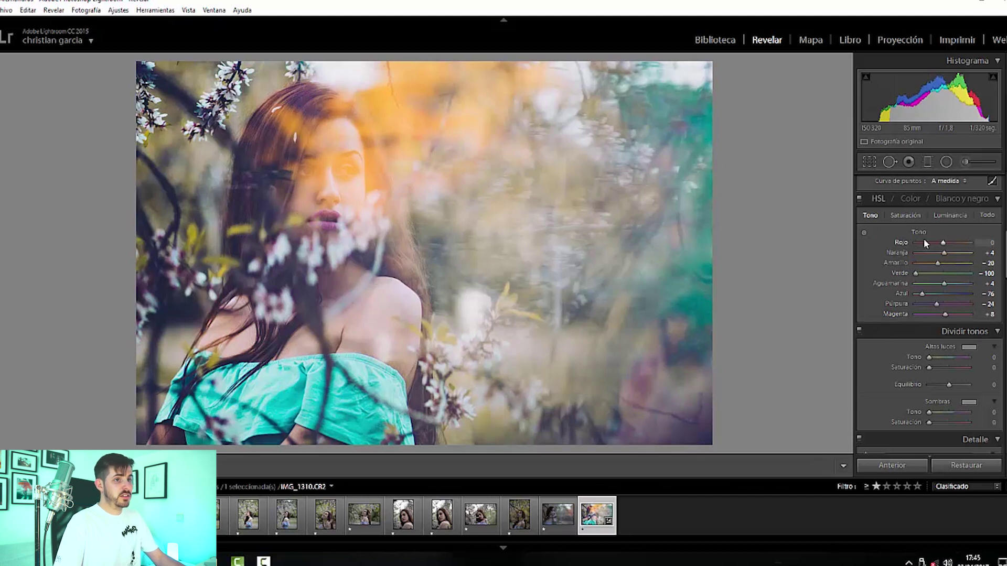
- In HSL Saturation, set Yellow +10 and Green +24, resetting Blue to 0
click(905, 215)
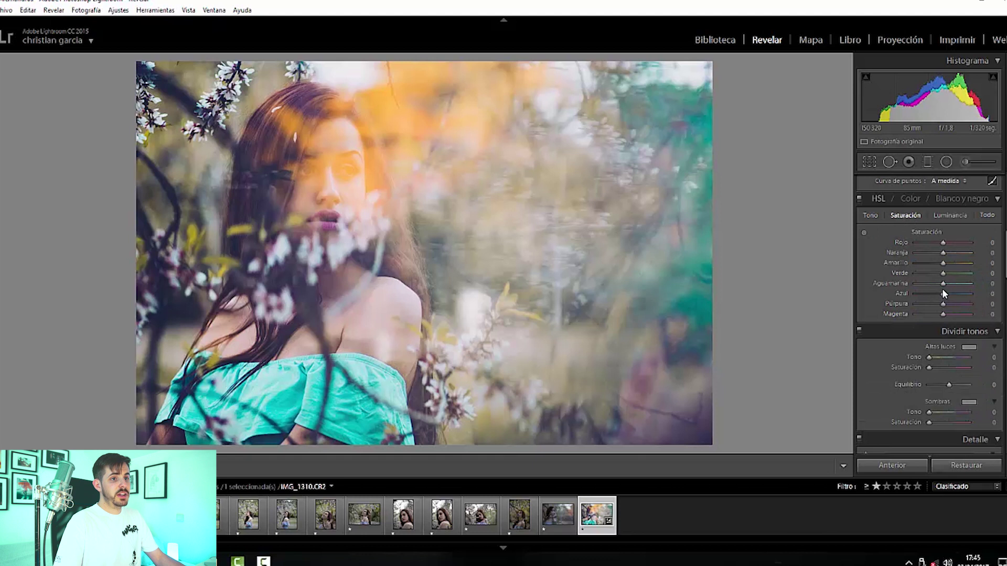
drag(943, 294, 940, 302)
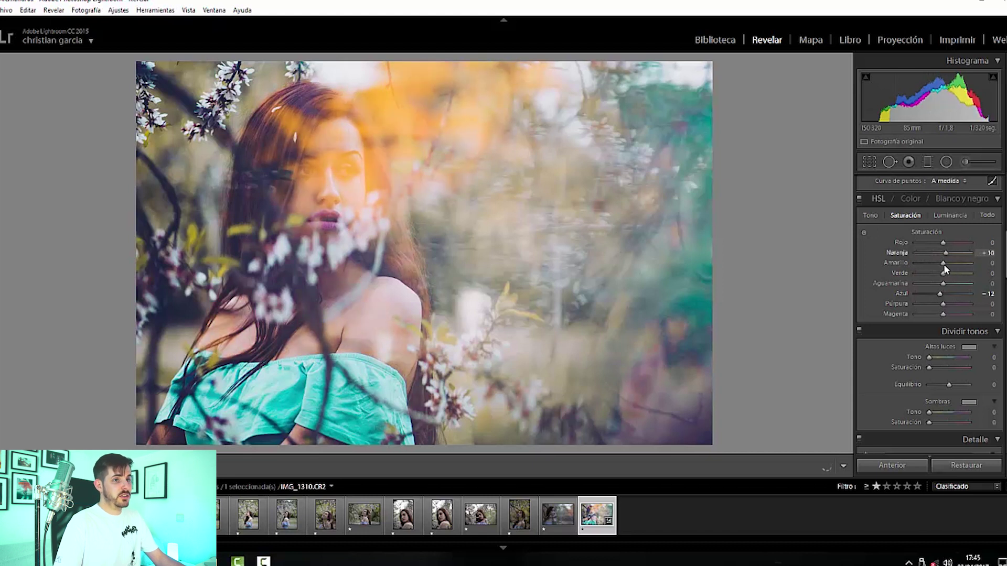
drag(942, 262, 949, 273)
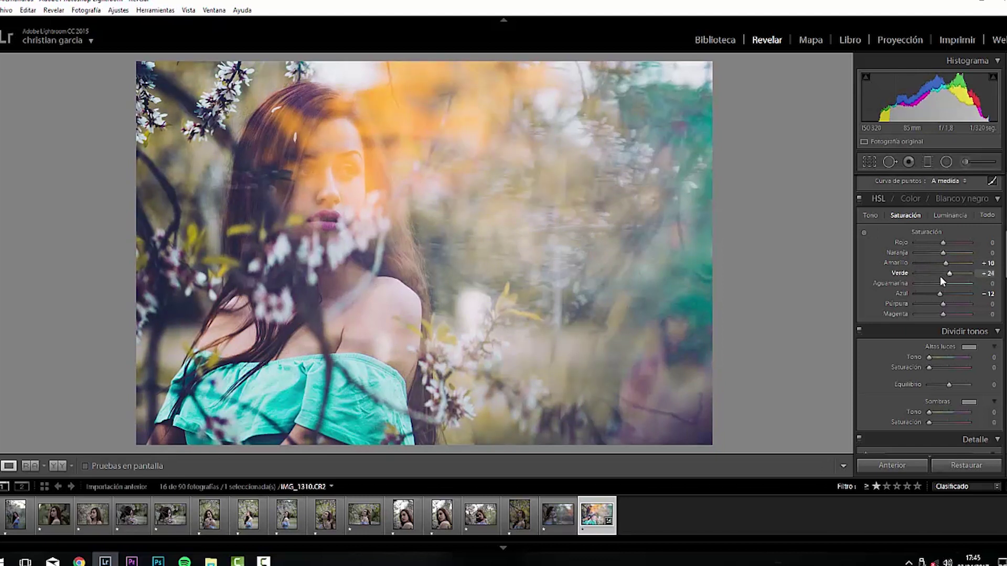
double_click(940, 294)
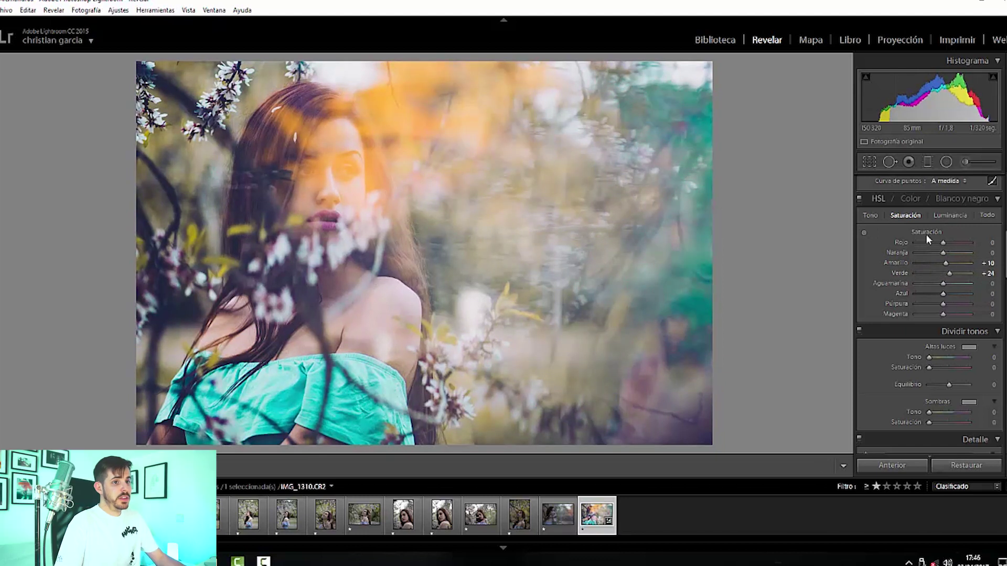
- Tint the split-toning highlights purple and set the shadows to Saturation 16, Hue 219
drag(1005, 257, 998, 282)
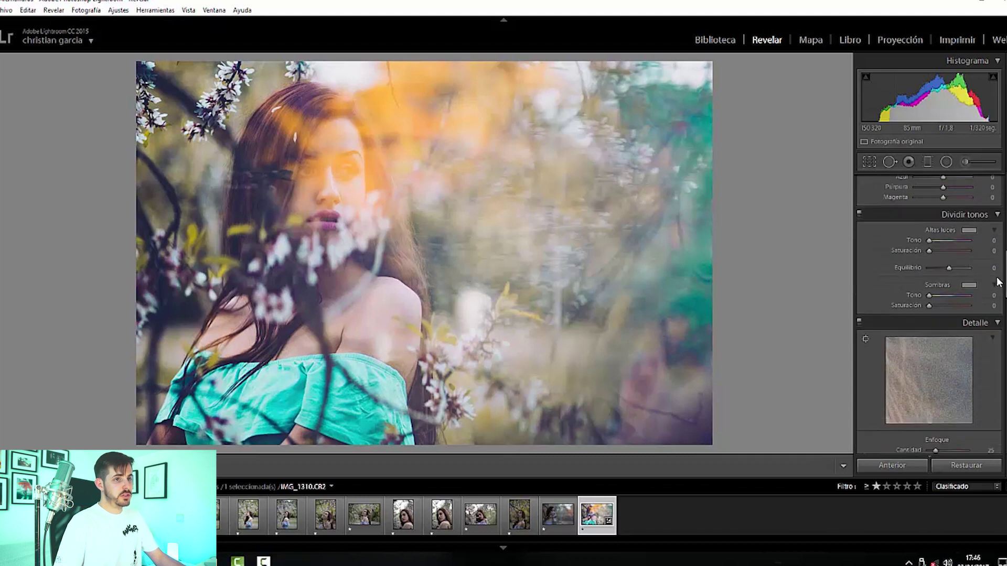
mouse_move(928, 240)
mouse_down()
mouse_move(996, 260)
mouse_move(940, 265)
mouse_move(935, 251)
mouse_up()
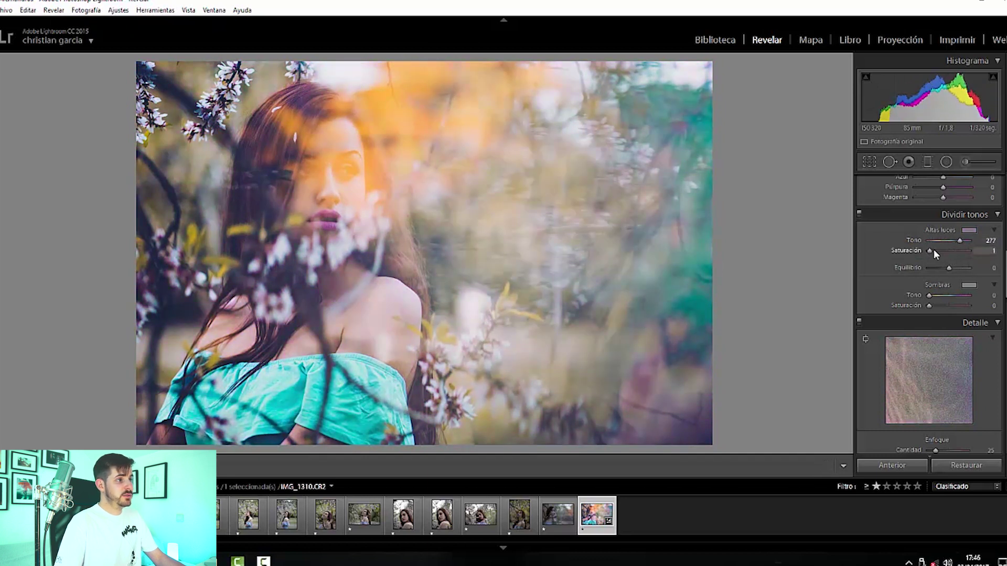
drag(929, 305, 970, 306)
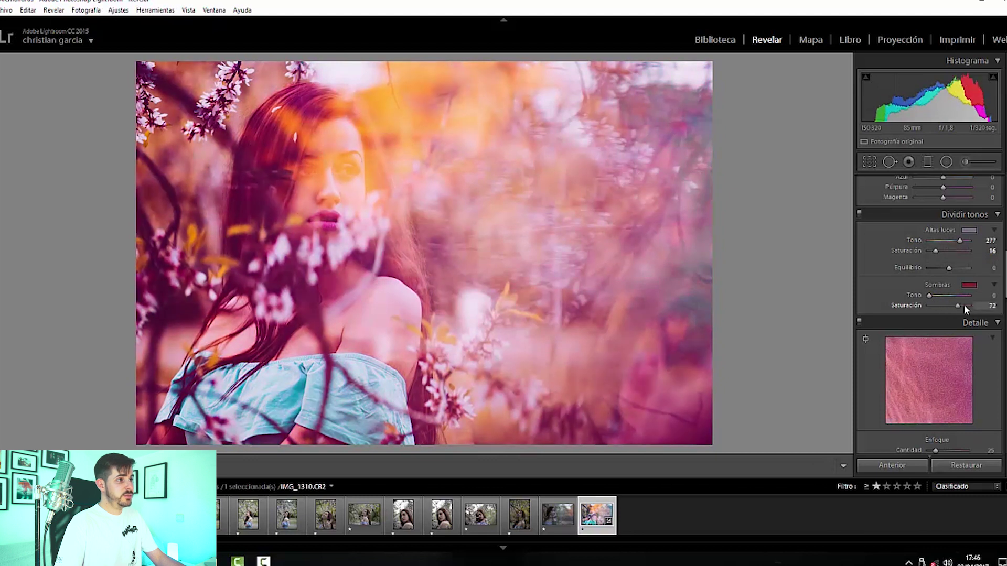
click(936, 305)
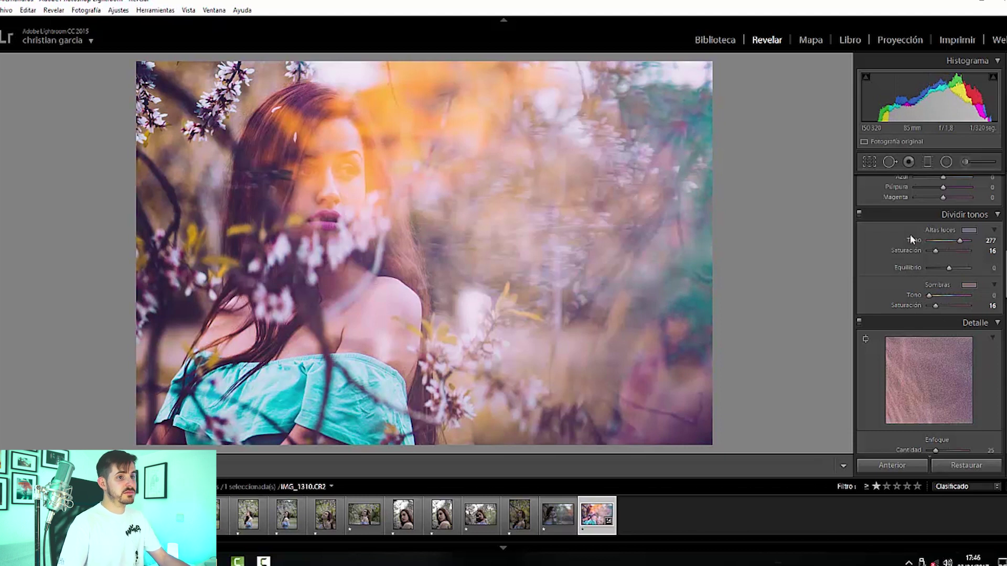
click(953, 296)
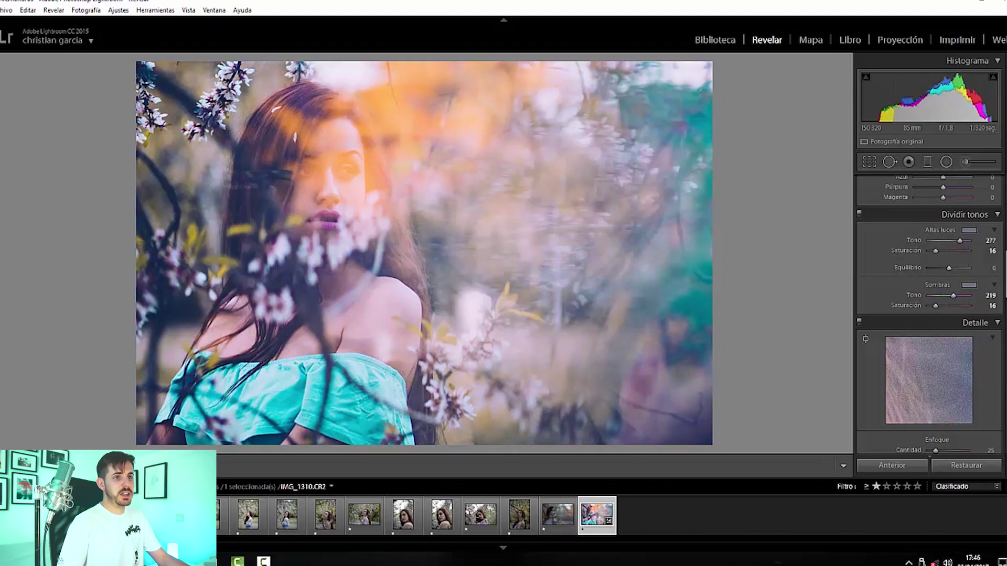
- Lower the HSL Blue saturation to -51
scroll(898, 205, up, 4)
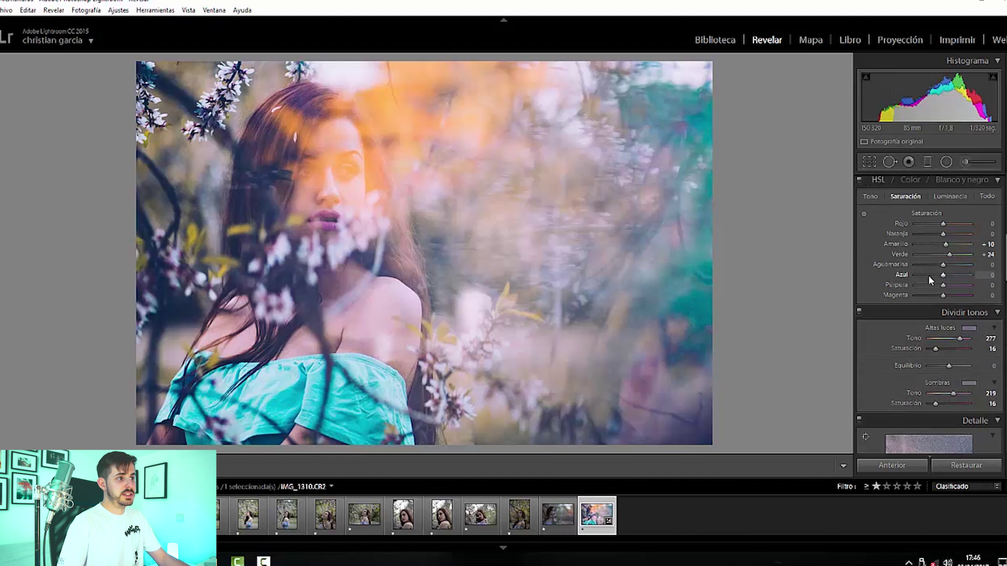
drag(937, 276, 921, 276)
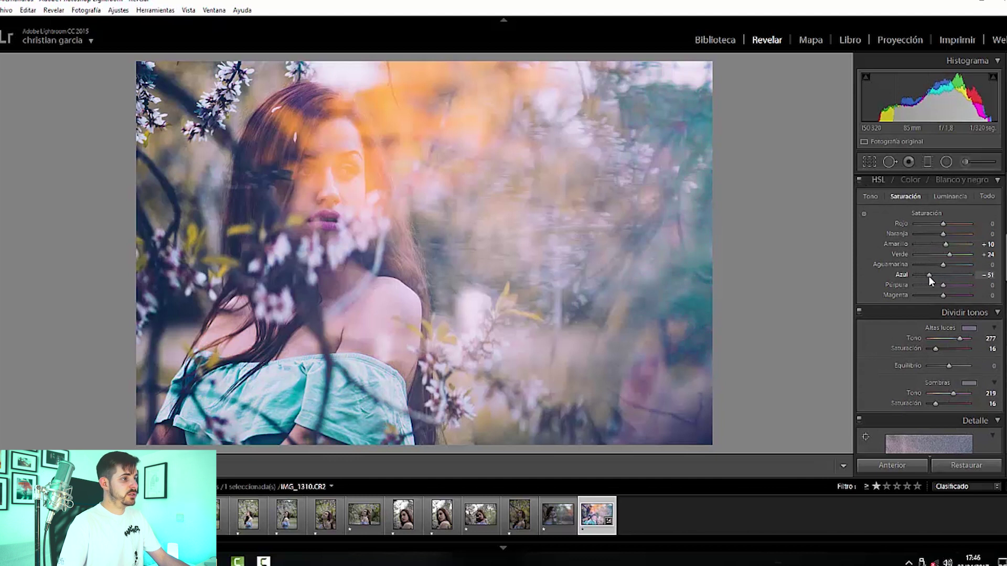
scroll(939, 273, down, 5)
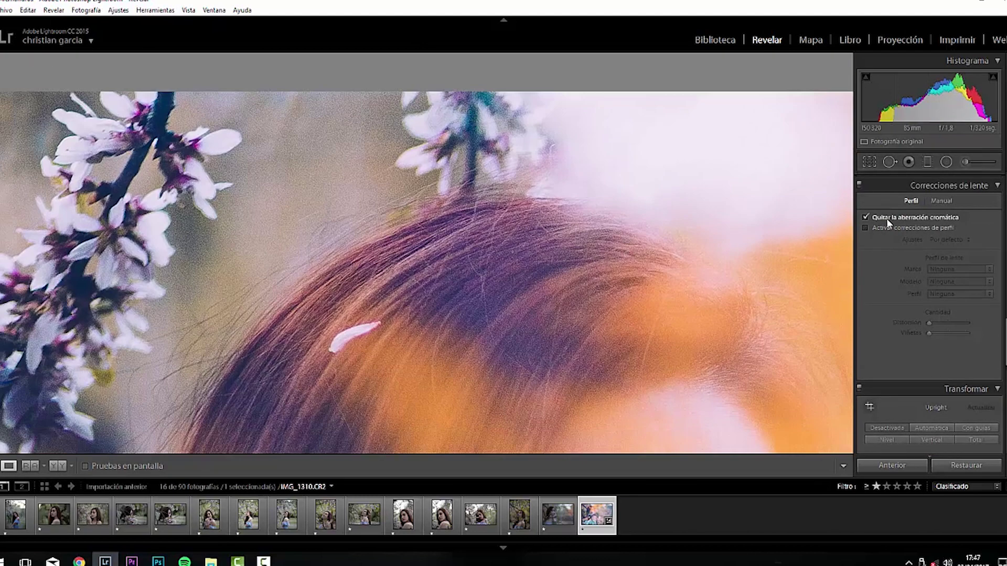
- Remove purple fringing on the blossom portrait and add a −52 edge vignette
drag(928, 276, 935, 276)
key(z)
drag(948, 340, 947, 341)
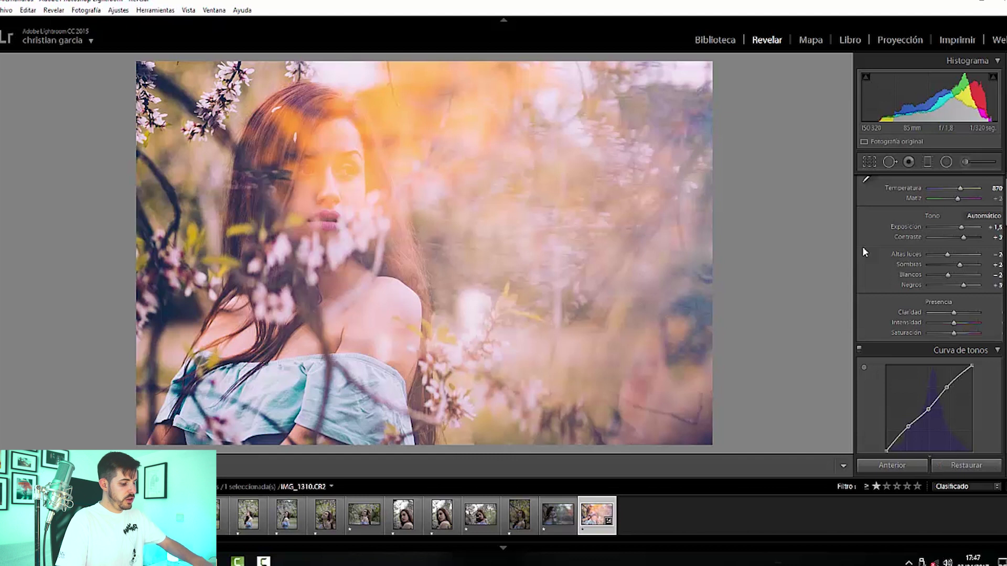
- Copy the portrait's development settings and move to the second portrait, IMG_1238
key(ctrl+shift+c)
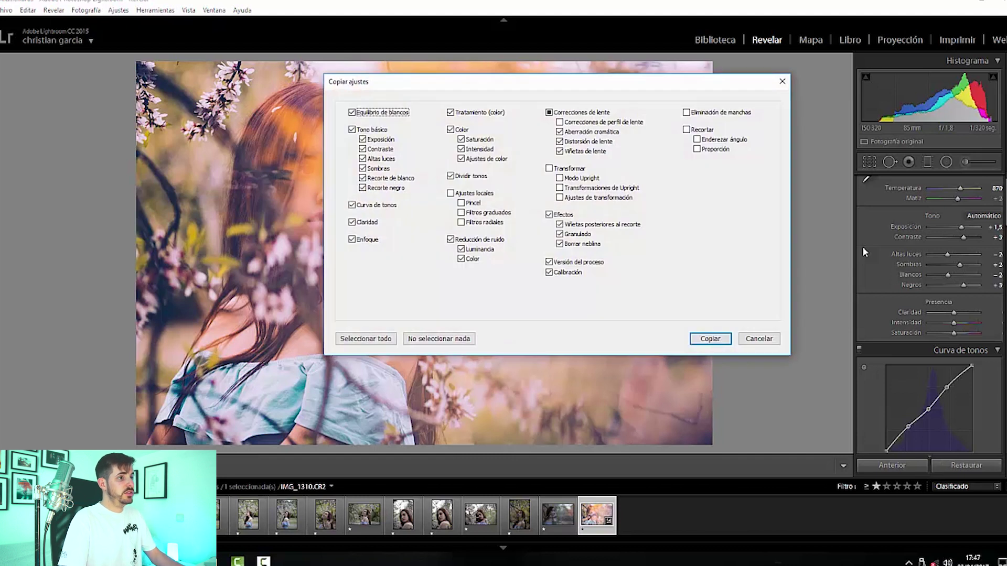
key(Return)
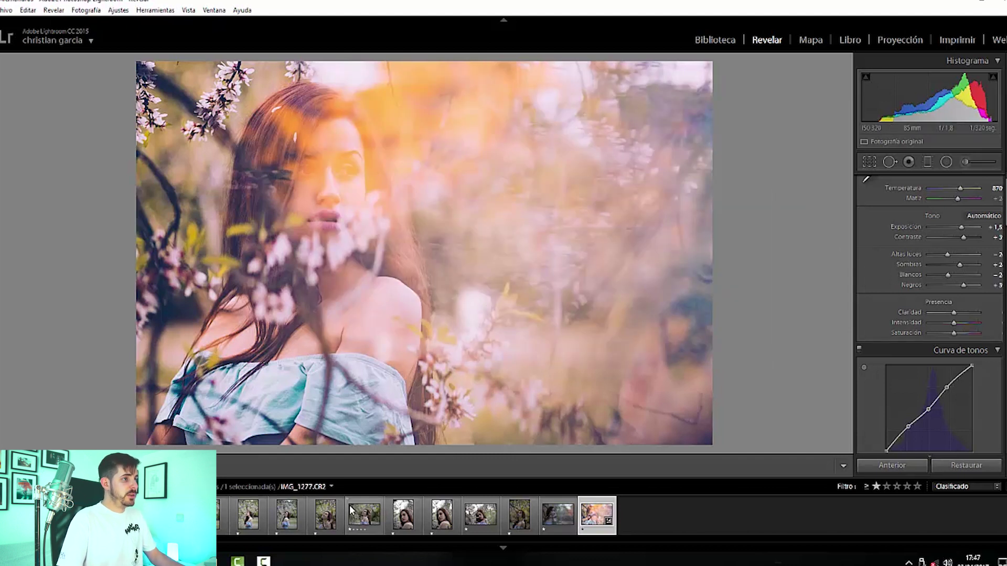
click(353, 511)
key(ctrl+z)
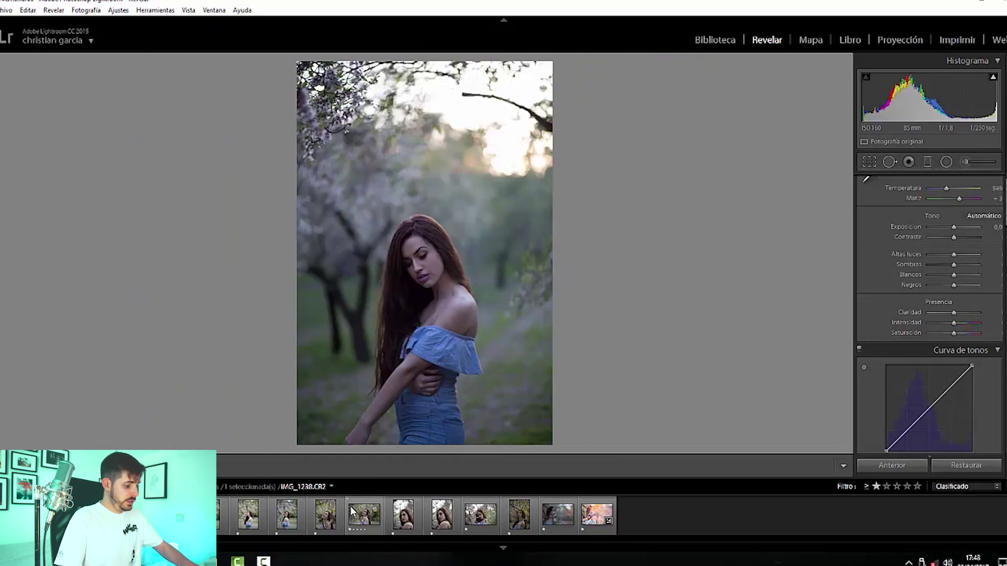
- Paste the copied blossom look onto IMG_1238 and lower its contrast slightly
key(ctrl+shift+v)
click(435, 259)
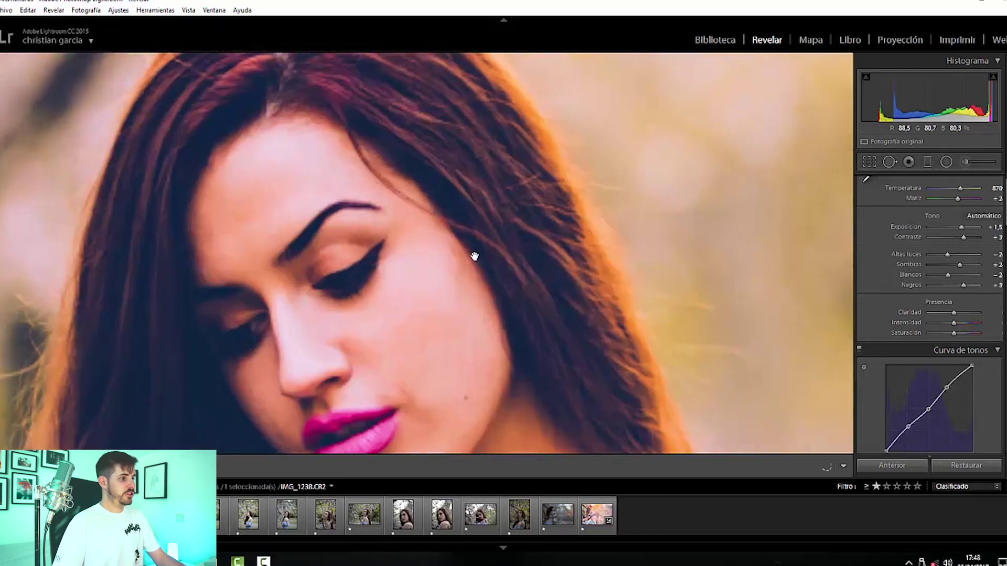
click(568, 265)
drag(964, 237, 957, 241)
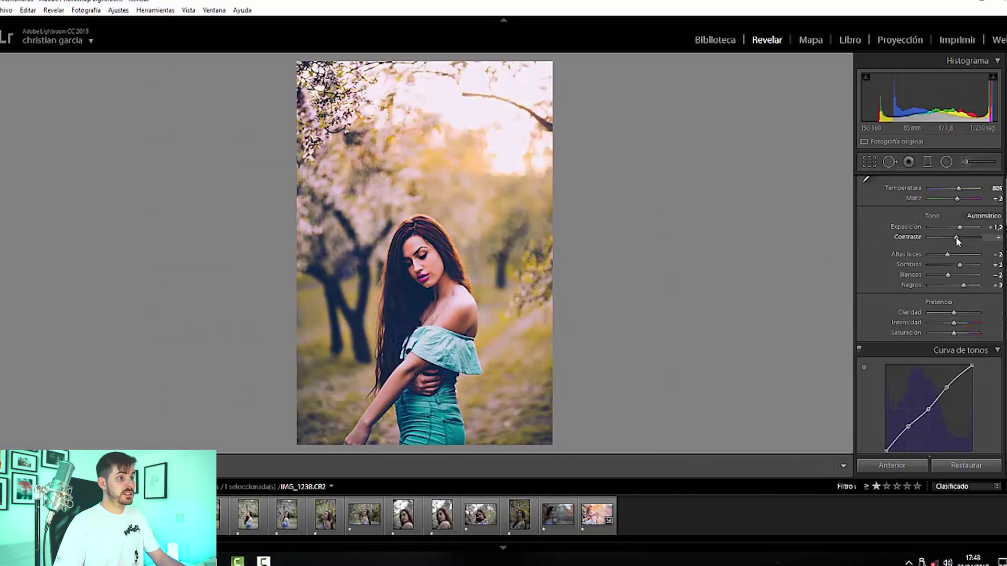
- Reset Dehaze to zero, then set it to about +10
scroll(954, 239, down, 5)
scroll(929, 314, down, 5)
scroll(928, 315, down, 3)
scroll(928, 314, down, 3)
scroll(928, 315, down, 4)
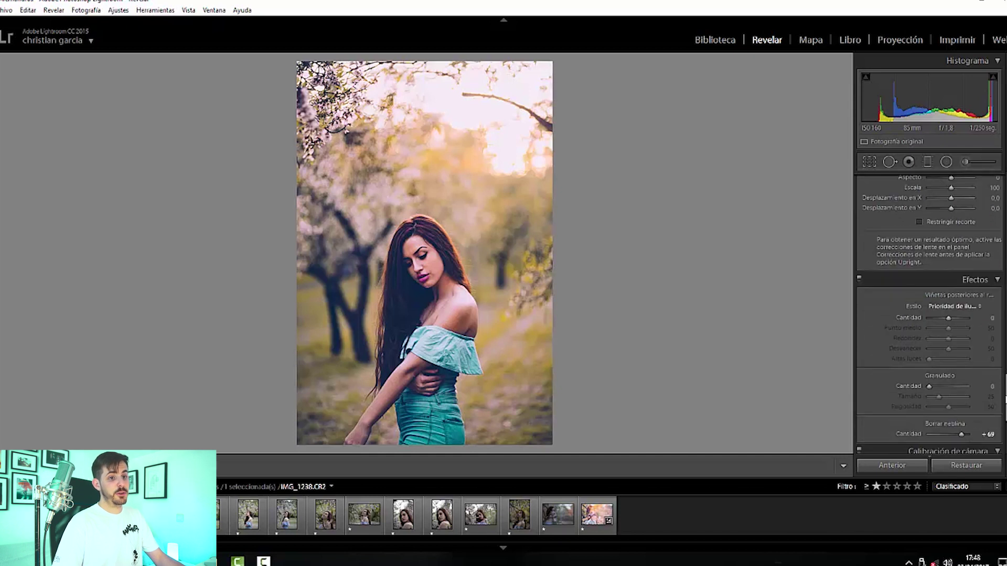
scroll(964, 434, down, 1)
double_click(963, 381)
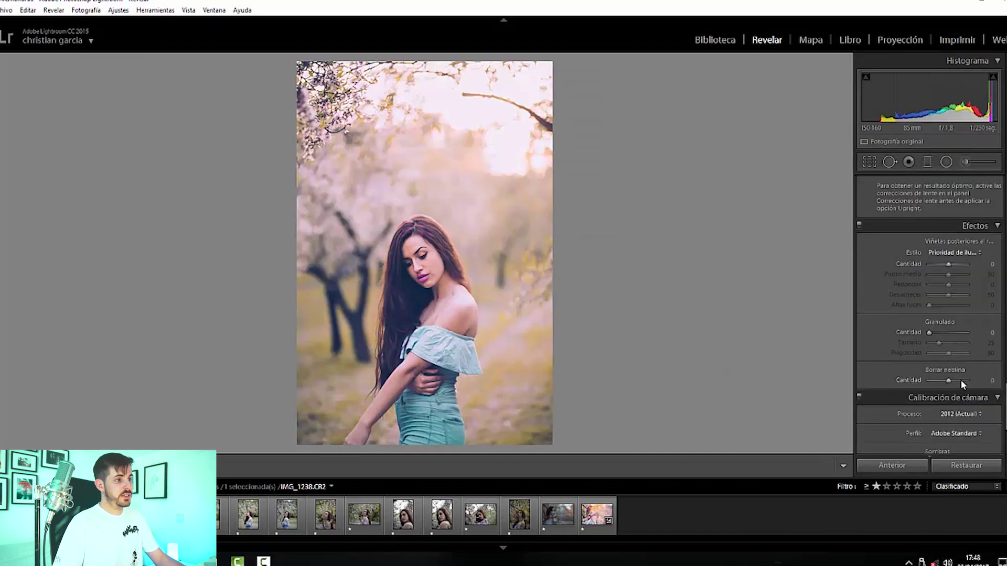
drag(961, 381, 950, 380)
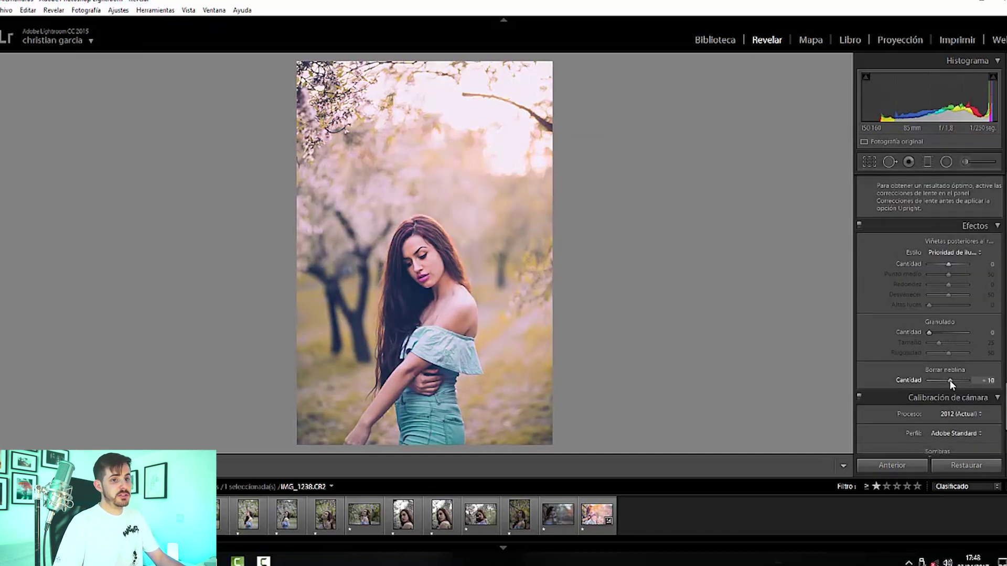
- Return to the top of the panels and start cropping the portrait
scroll(928, 314, up, 5)
scroll(928, 314, up, 5)
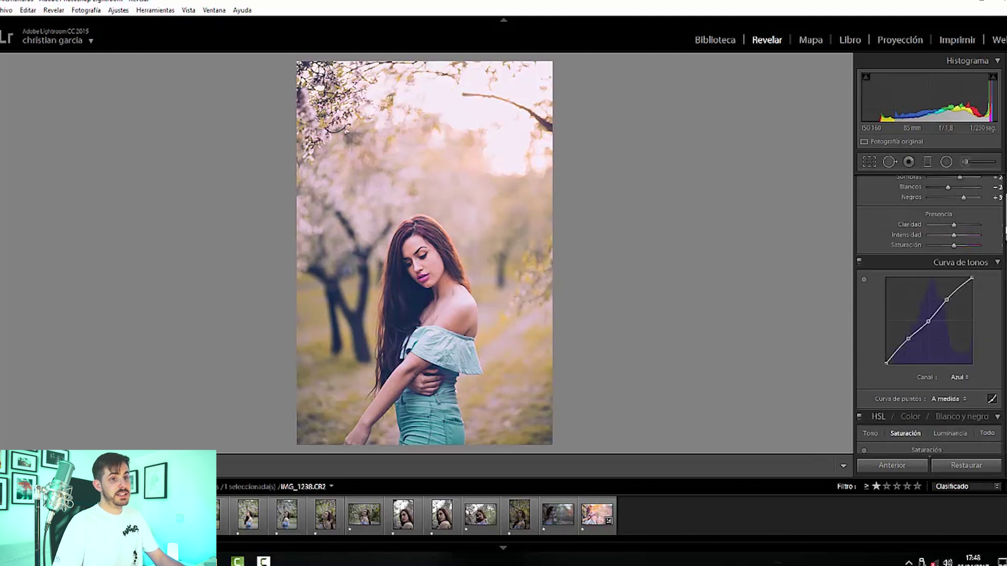
scroll(1004, 215, up, 3)
key(r)
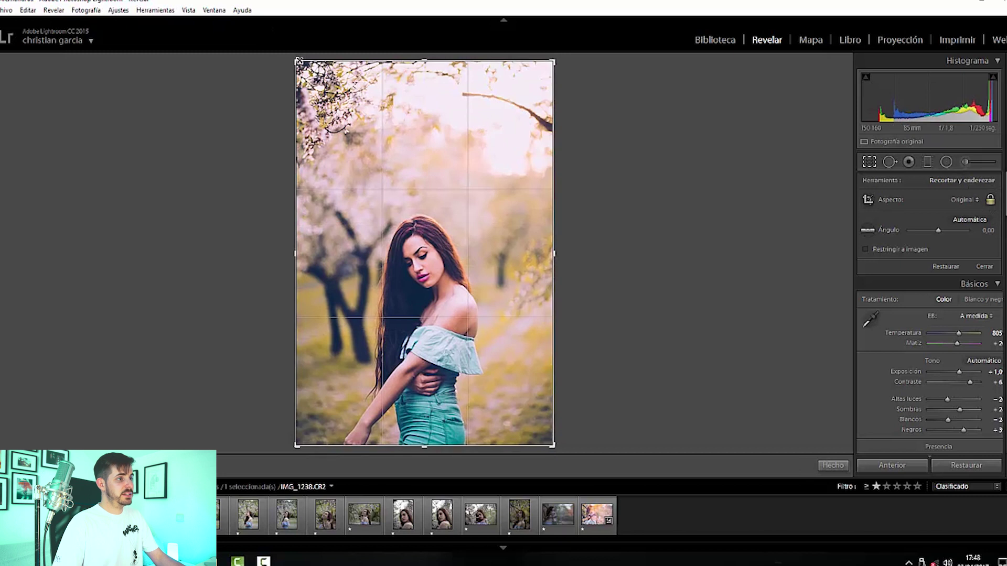
- Crop in from the top and left edges, then zoom in on the face and lips
drag(299, 61, 308, 69)
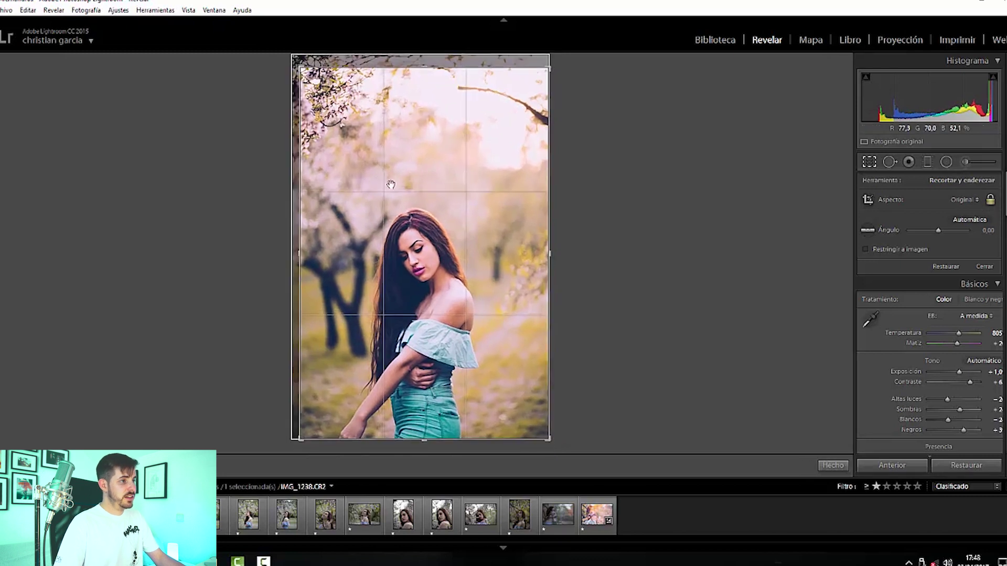
key(Return)
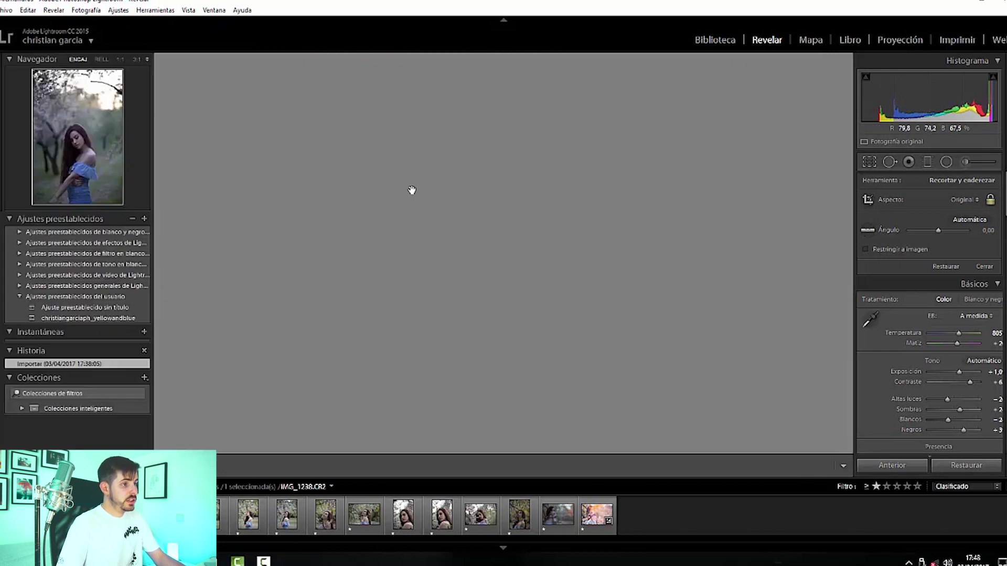
click(423, 235)
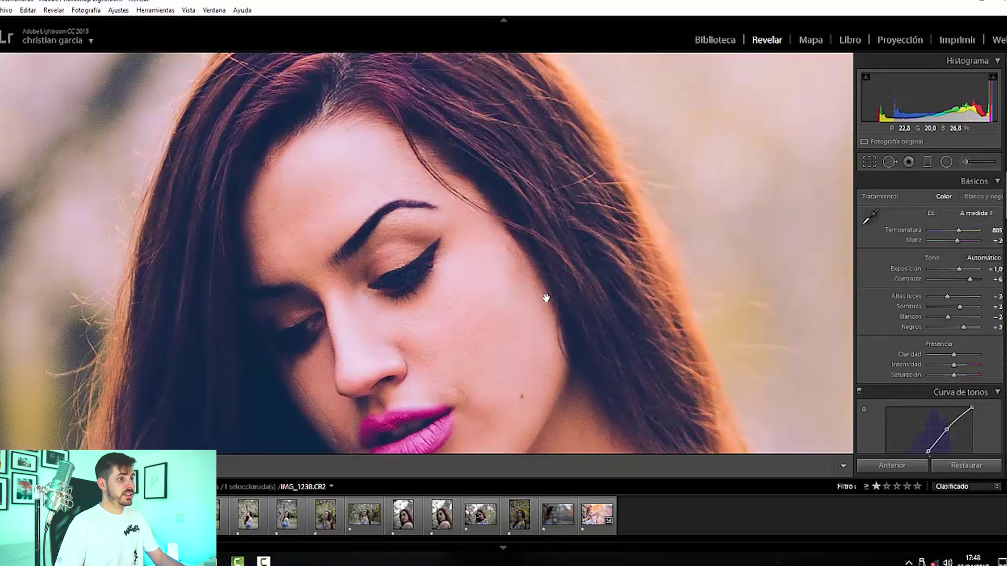
drag(547, 292, 528, 196)
- Lower HSL saturation of Magenta, Purple and Red to soften the pink lips
scroll(891, 244, down, 5)
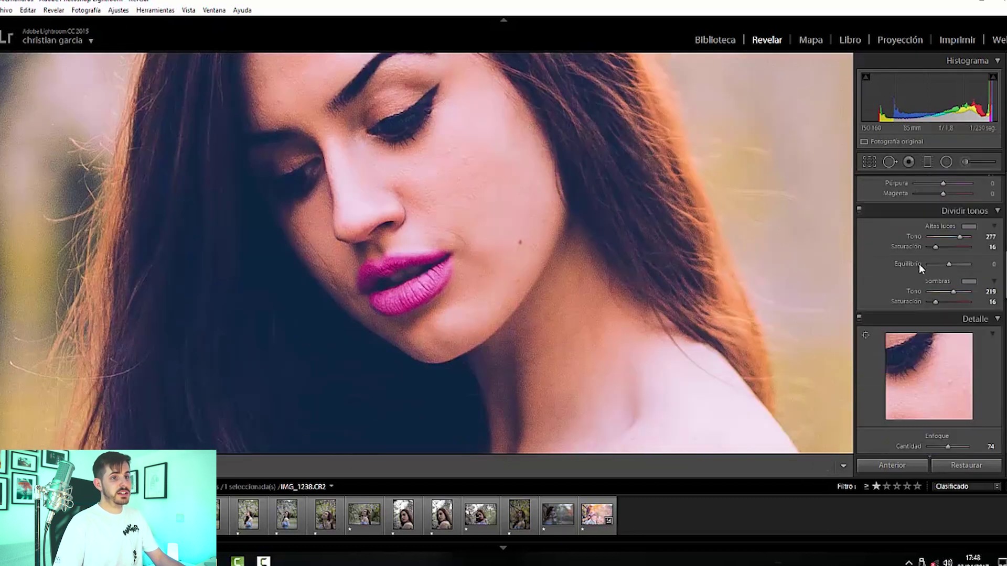
scroll(919, 263, down, 3)
drag(929, 269, 937, 261)
drag(942, 200, 940, 200)
click(588, 184)
drag(929, 251, 935, 251)
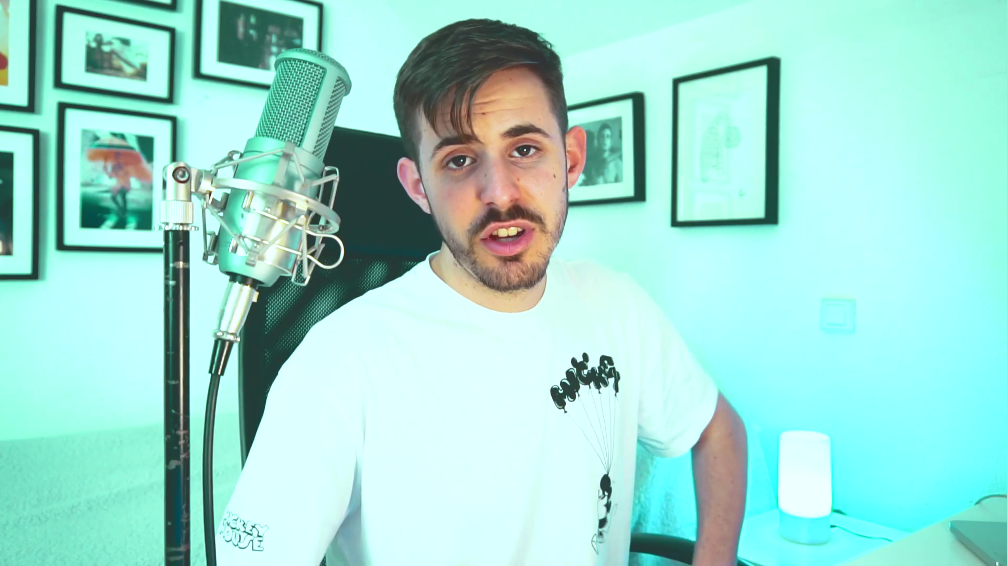